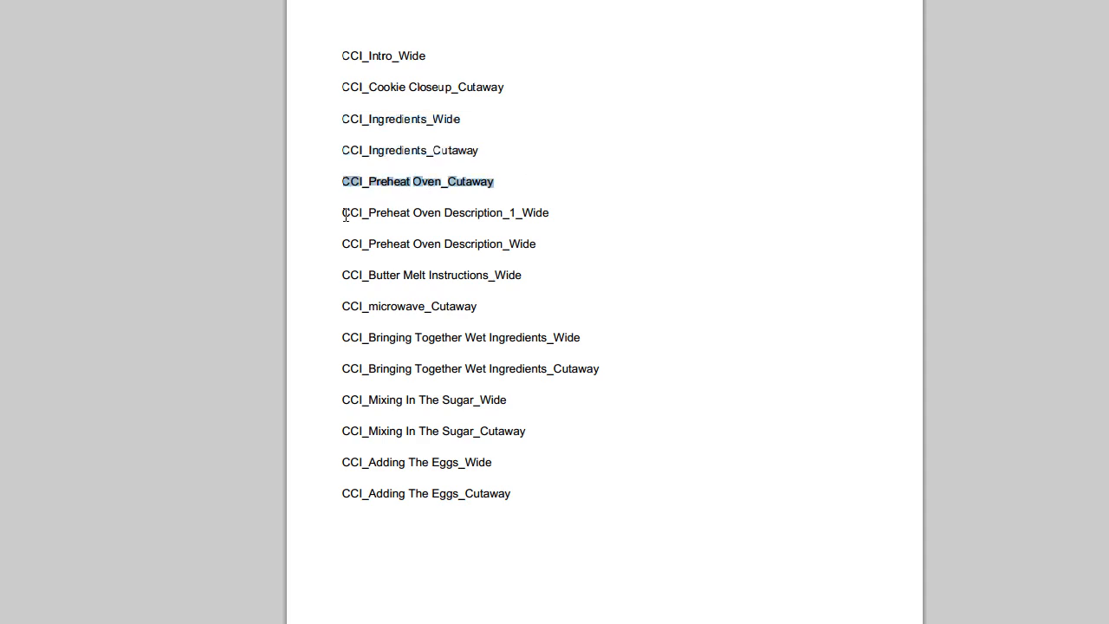
Step: Review the CCI_Preheat Oven Description_1_Wide and CCI_Preheat Oven Description_Wide entries in the shot list
{"action": "left_click_drag", "start_coordinate": [343, 212], "coordinate": [367, 212]}
{"action": "left_click_drag", "start_coordinate": [575, 222], "coordinate": [558, 223]}
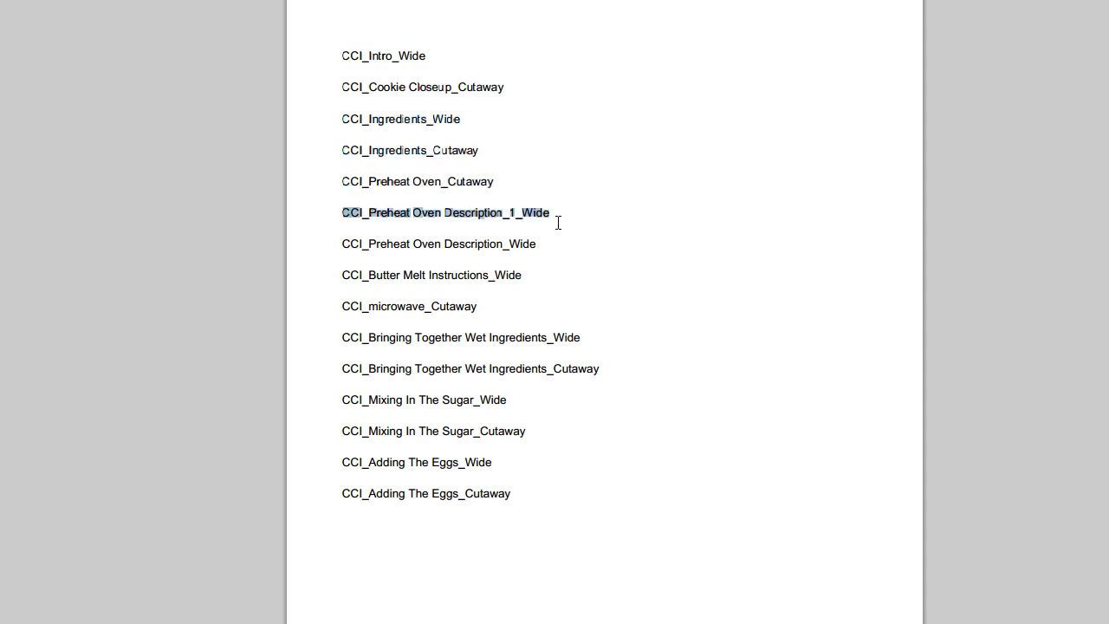
{"action": "left_click_drag", "start_coordinate": [343, 244], "coordinate": [659, 254]}
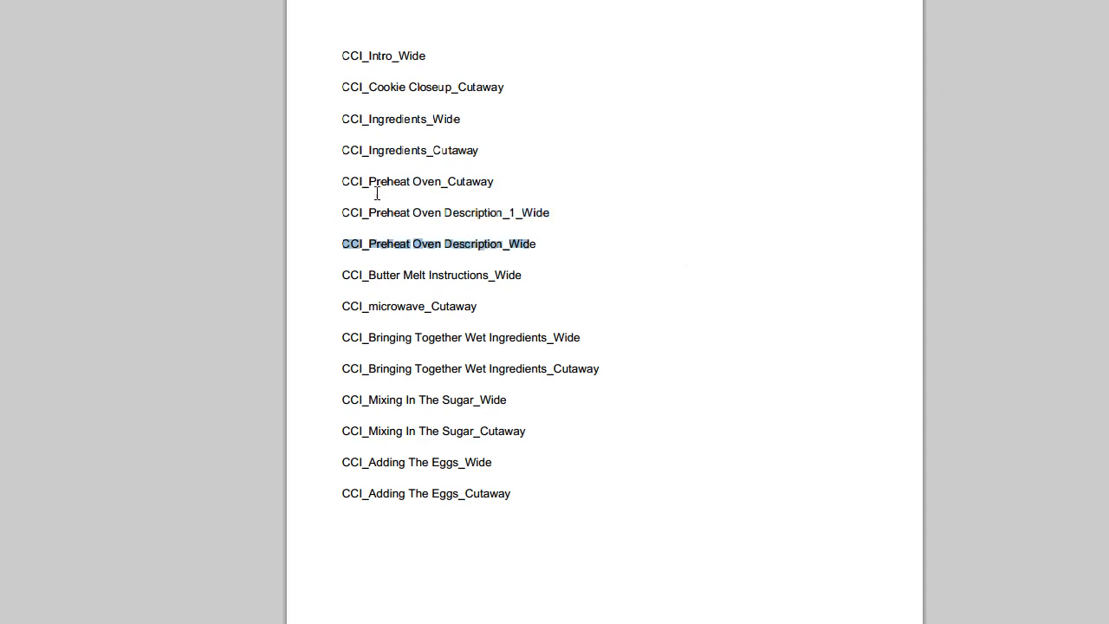
{"action": "left_click_drag", "start_coordinate": [336, 209], "coordinate": [563, 207]}
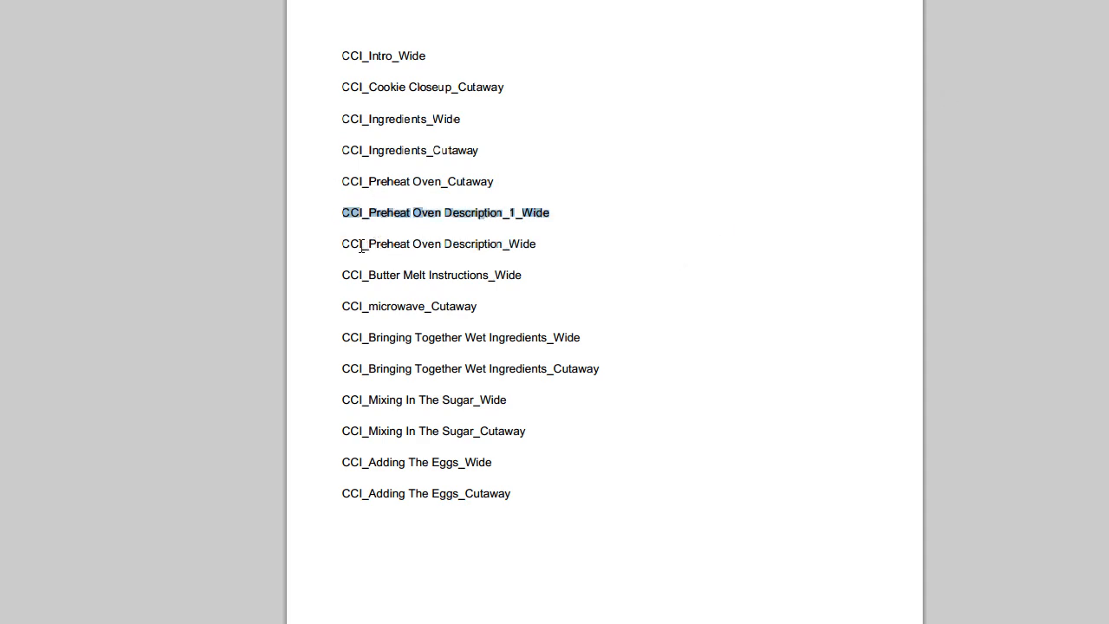
{"action": "left_click_drag", "start_coordinate": [345, 245], "coordinate": [586, 242]}
{"action": "left_click", "coordinate": [683, 280]}
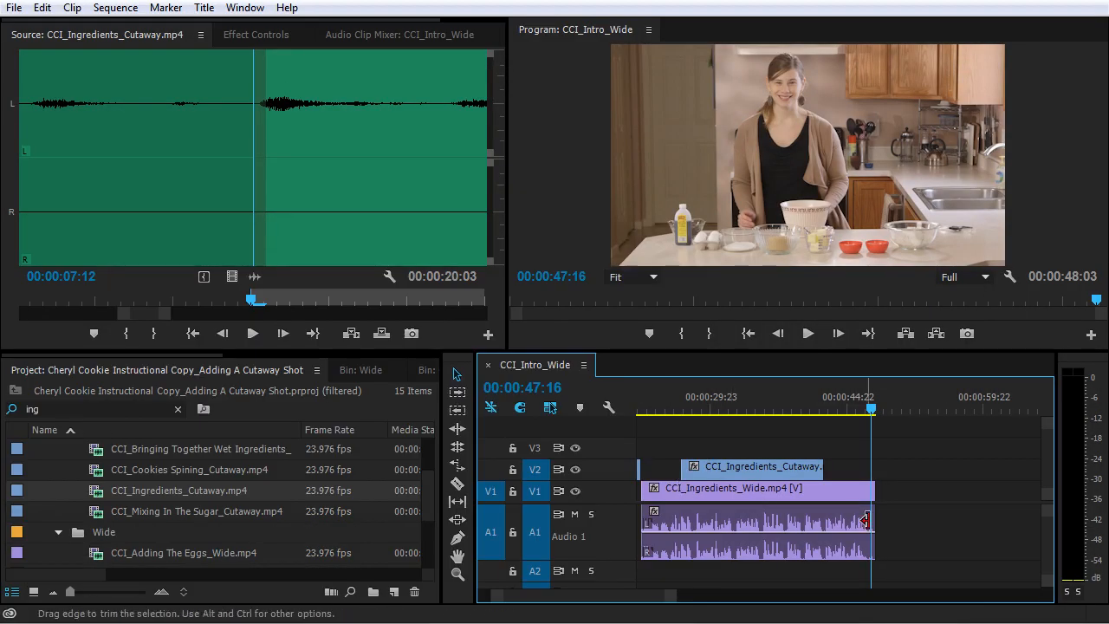
Step: Switch to Premiere Pro, clear the project search filter and open CCI_Preheat Oven Description_1_Wide.mp4 as the source clip
{"action": "scroll", "coordinate": [114, 522], "scroll_direction": "down", "scroll_amount": 2}
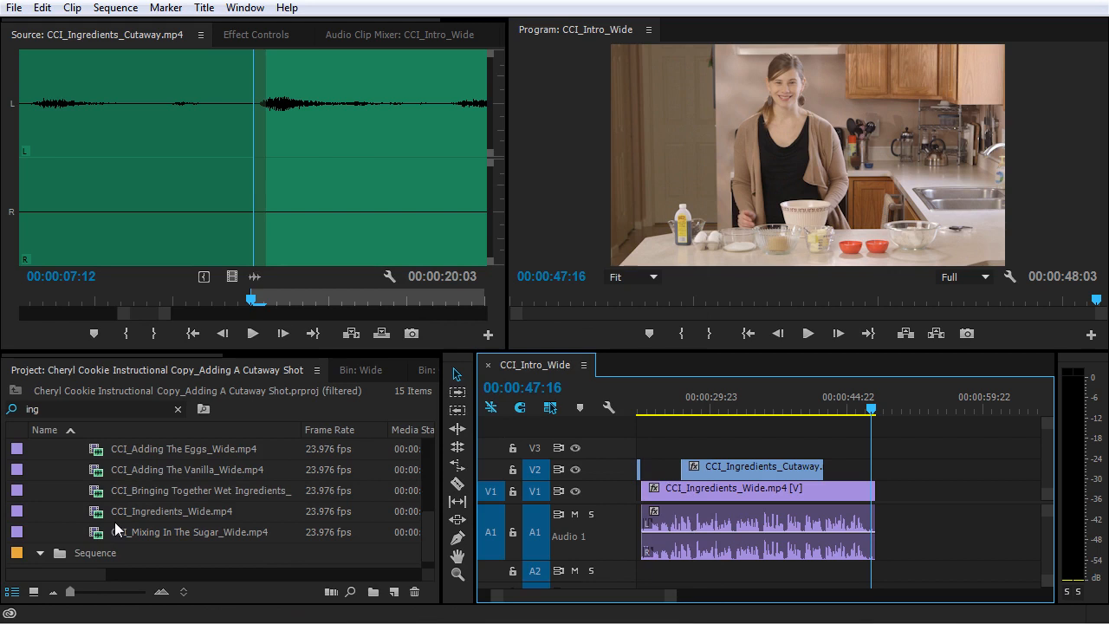
{"action": "scroll", "coordinate": [114, 521], "scroll_direction": "up", "scroll_amount": 1}
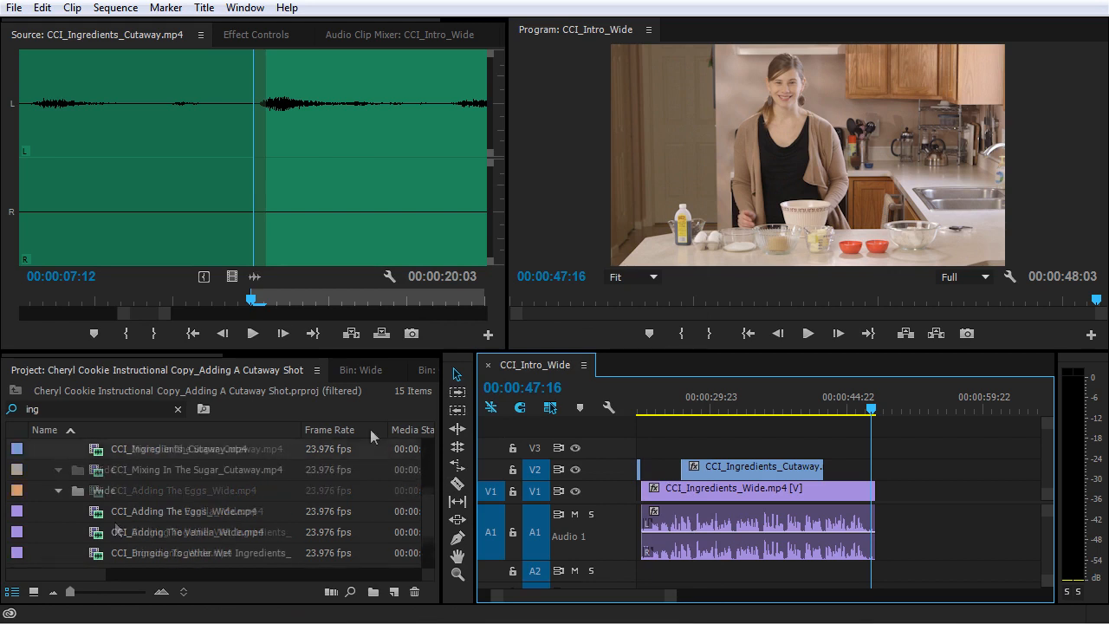
{"action": "left_click", "coordinate": [177, 409]}
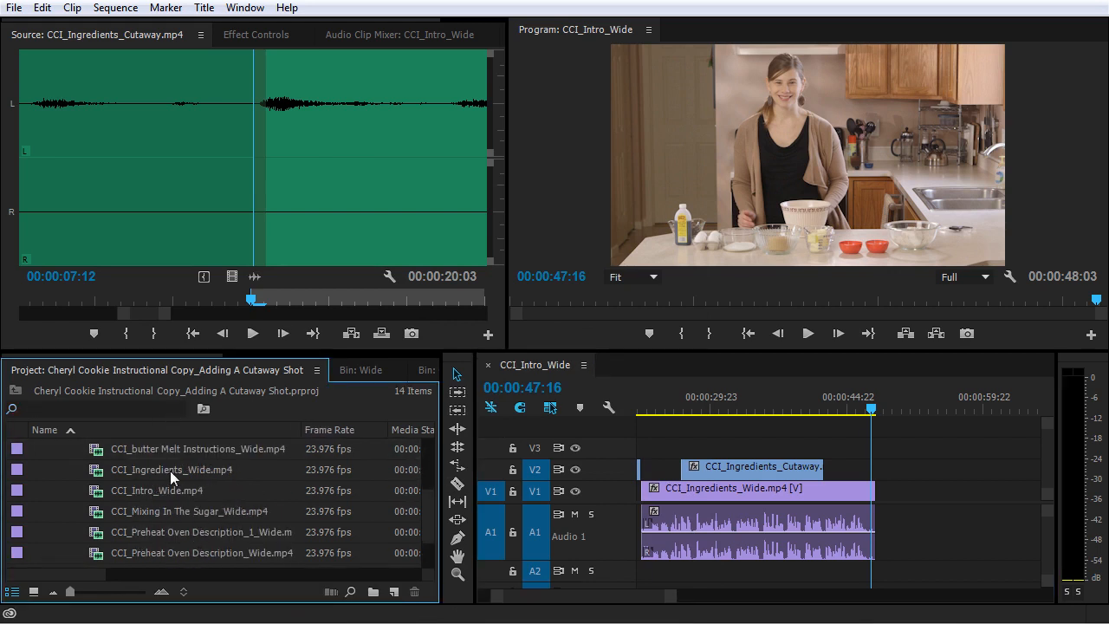
{"action": "scroll", "coordinate": [189, 485], "scroll_direction": "down", "scroll_amount": 2}
{"action": "double_click", "coordinate": [93, 491]}
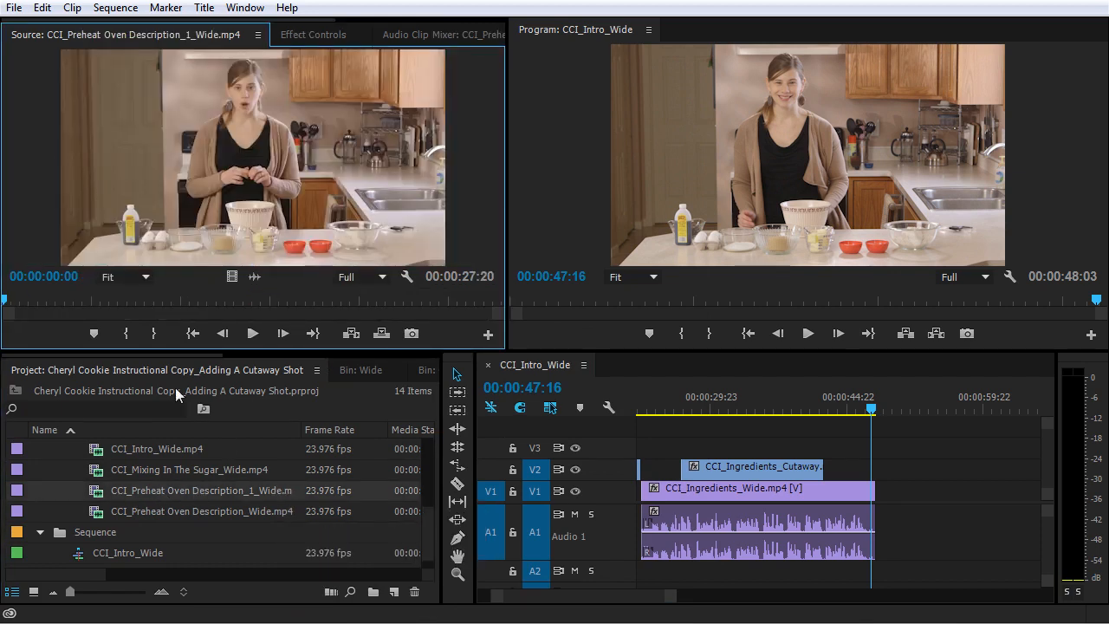
Step: Play through both source clips, CCI_Preheat Oven Description_1_Wide.mp4 and CCI_Preheat Oven Description_Wide.mp4, to compare the takes
{"action": "key", "text": "space"}
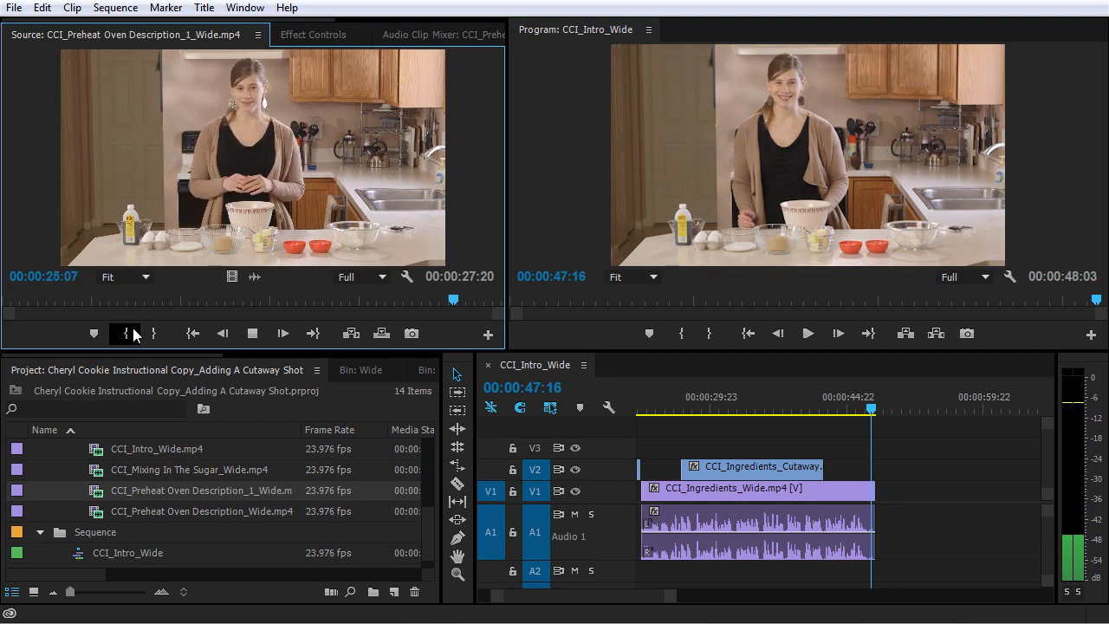
{"action": "key", "text": "space"}
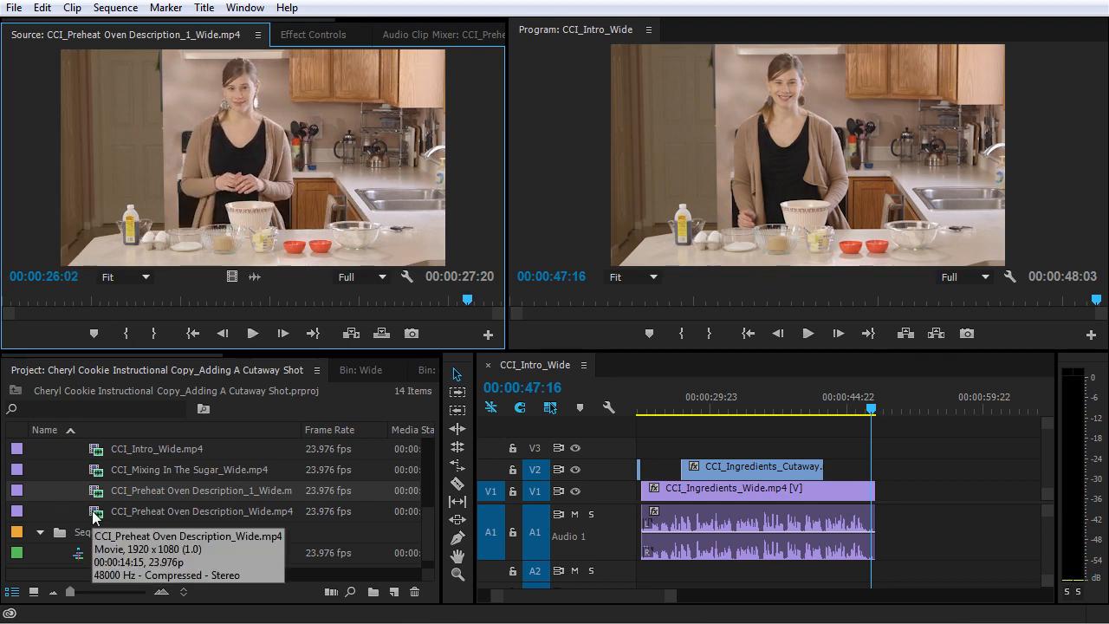
{"action": "double_click", "coordinate": [93, 513]}
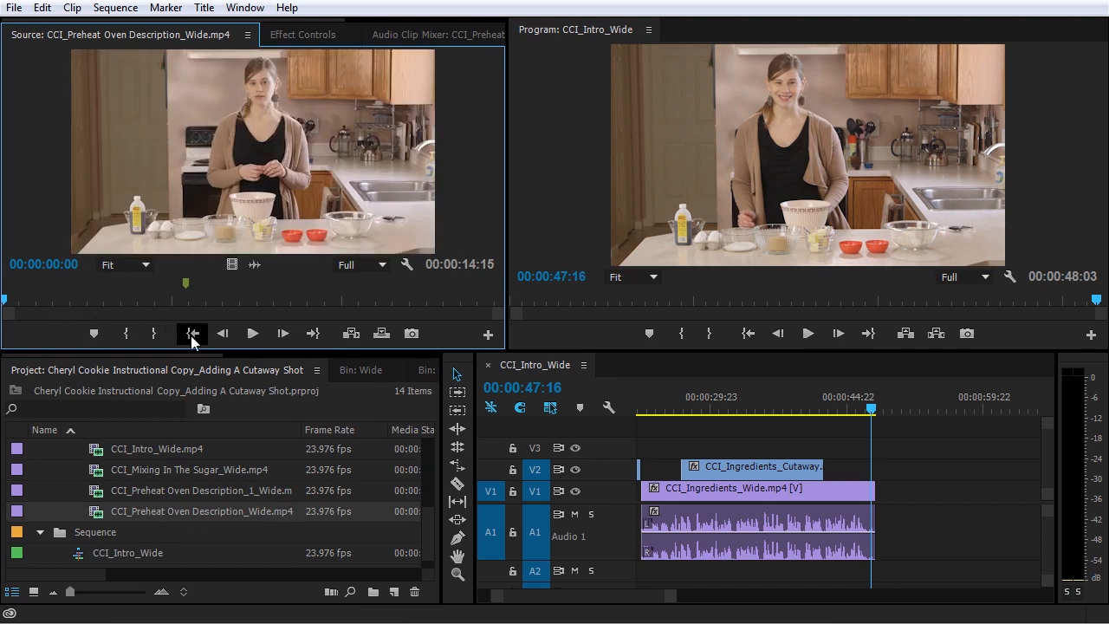
{"action": "left_click", "coordinate": [252, 333]}
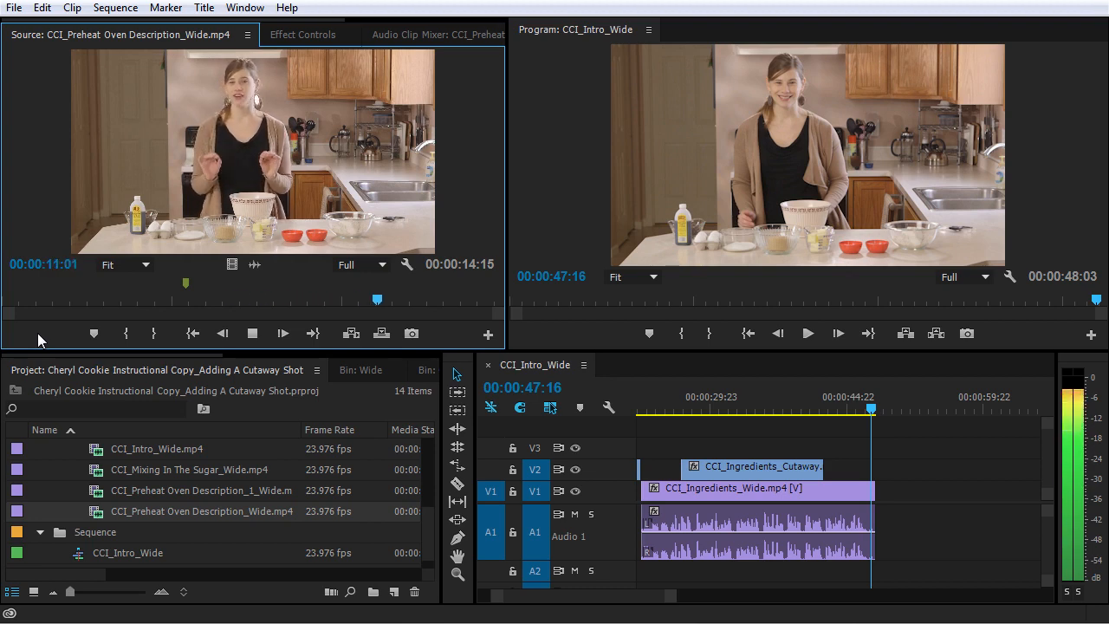
Step: Reopen CCI_Preheat Oven Description_1_Wide.mp4, find where the usable speech starts and mark the In point at 00:00:03:19
{"action": "double_click", "coordinate": [95, 492]}
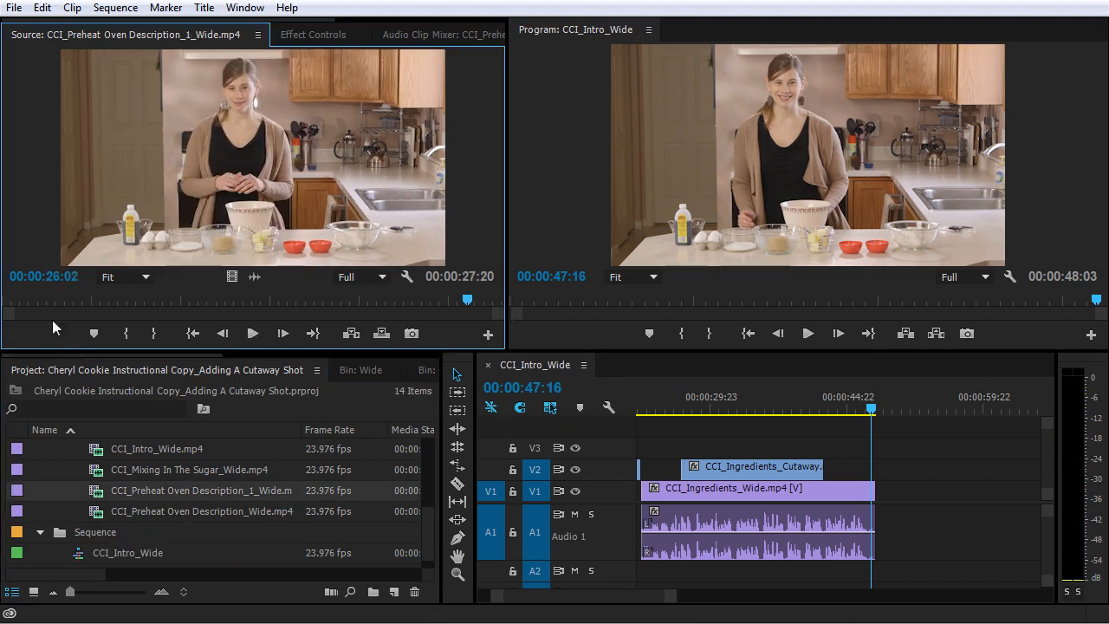
{"action": "left_click", "coordinate": [43, 301]}
{"action": "key", "text": "space"}
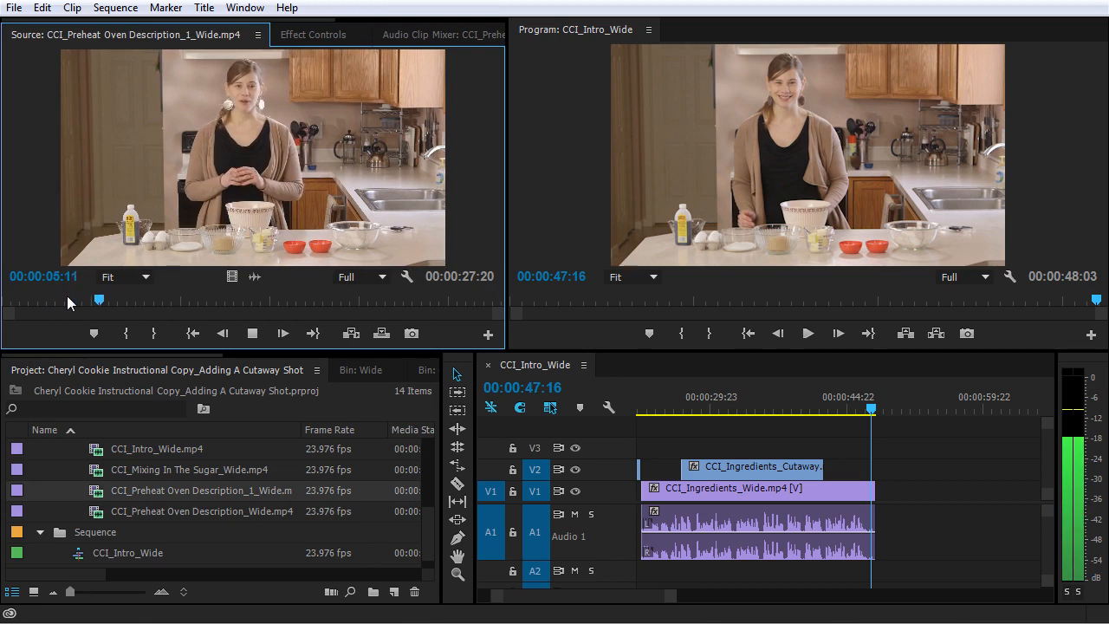
{"action": "key", "text": "space"}
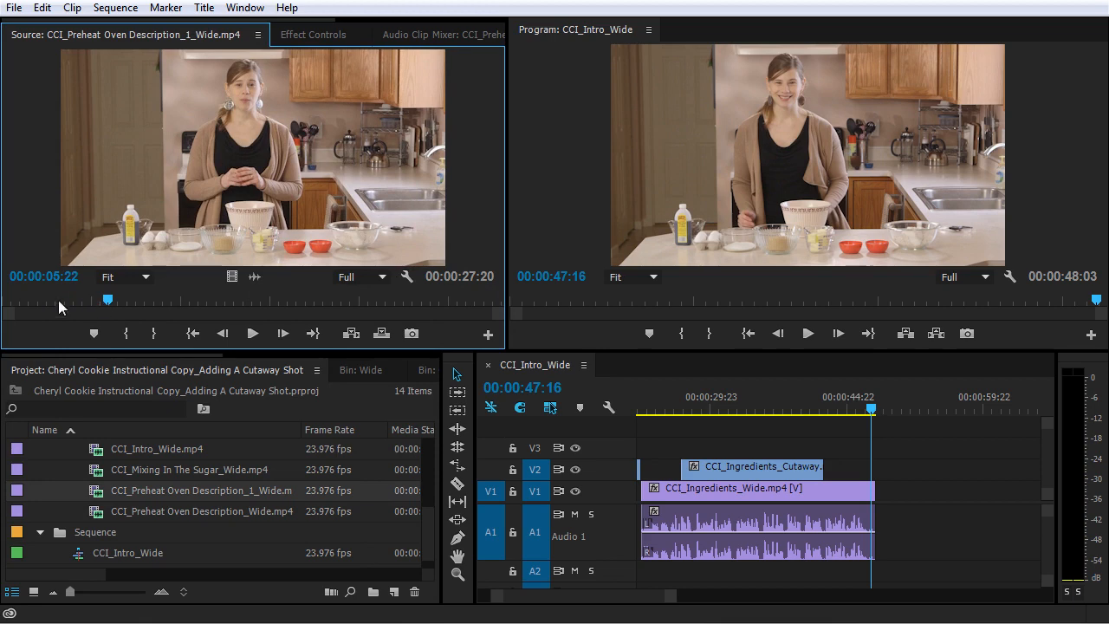
{"action": "left_click", "coordinate": [83, 300]}
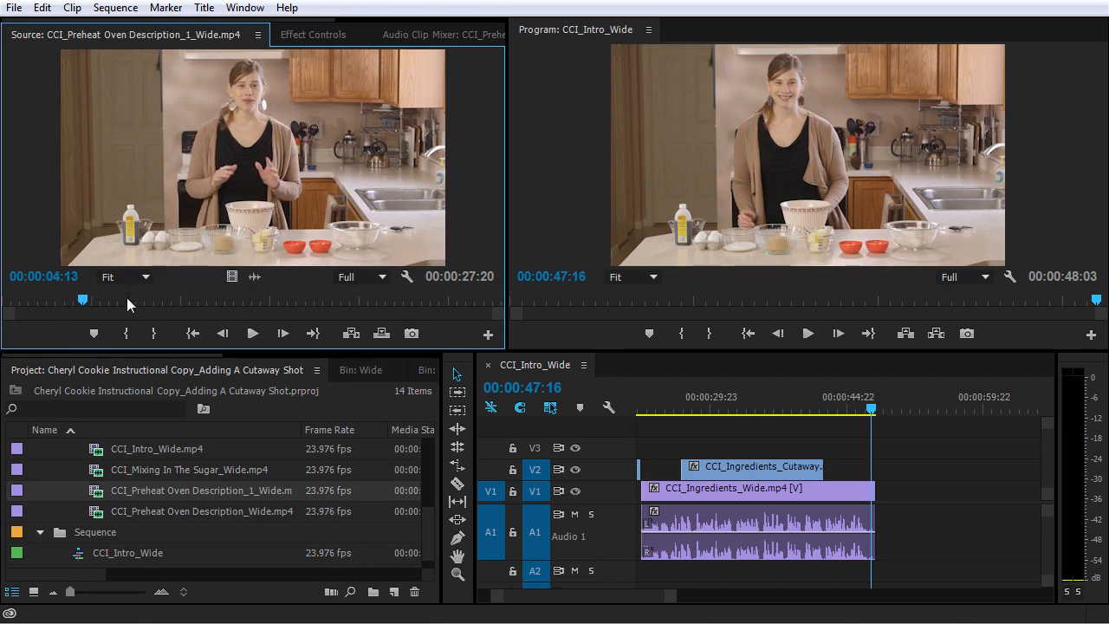
{"action": "key", "text": "space"}
{"action": "left_click", "coordinate": [67, 300]}
{"action": "key", "text": "space"}
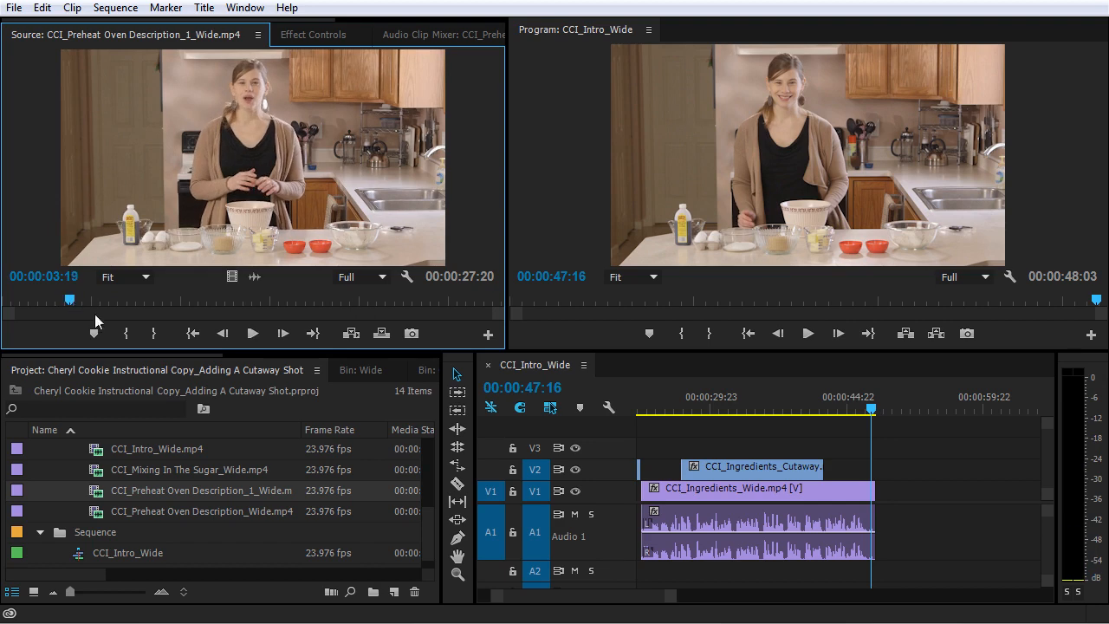
{"action": "left_click", "coordinate": [125, 334]}
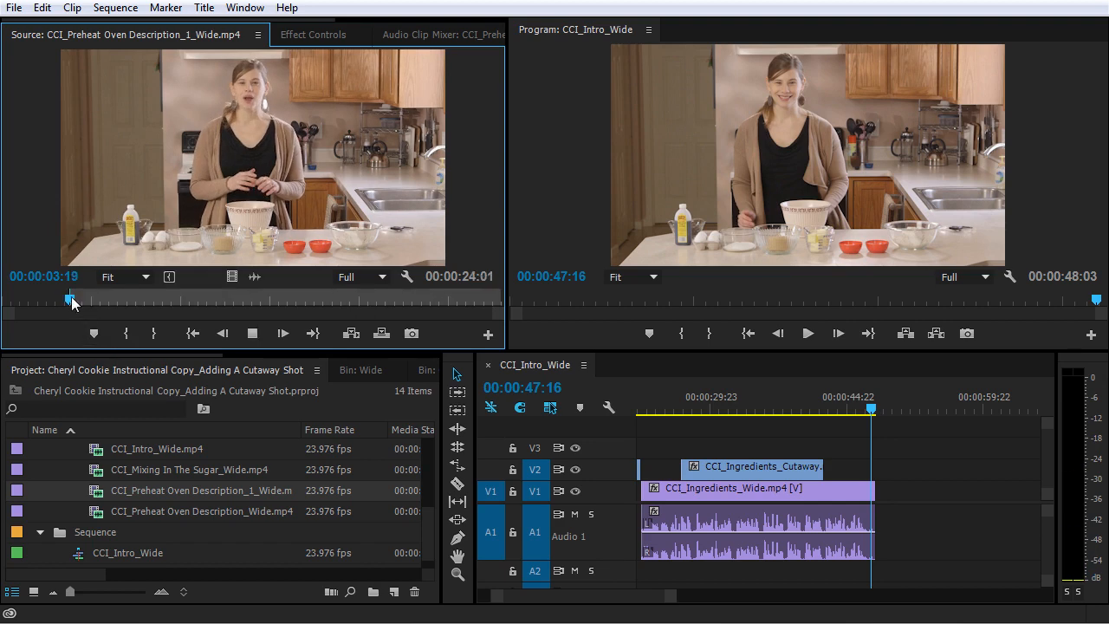
Step: Mark the source clip's Out point at 00:00:17:18 and place the trimmed section directly after CCI_Ingredients_Wide.mp4 on V1 and A1
{"action": "key", "text": "space"}
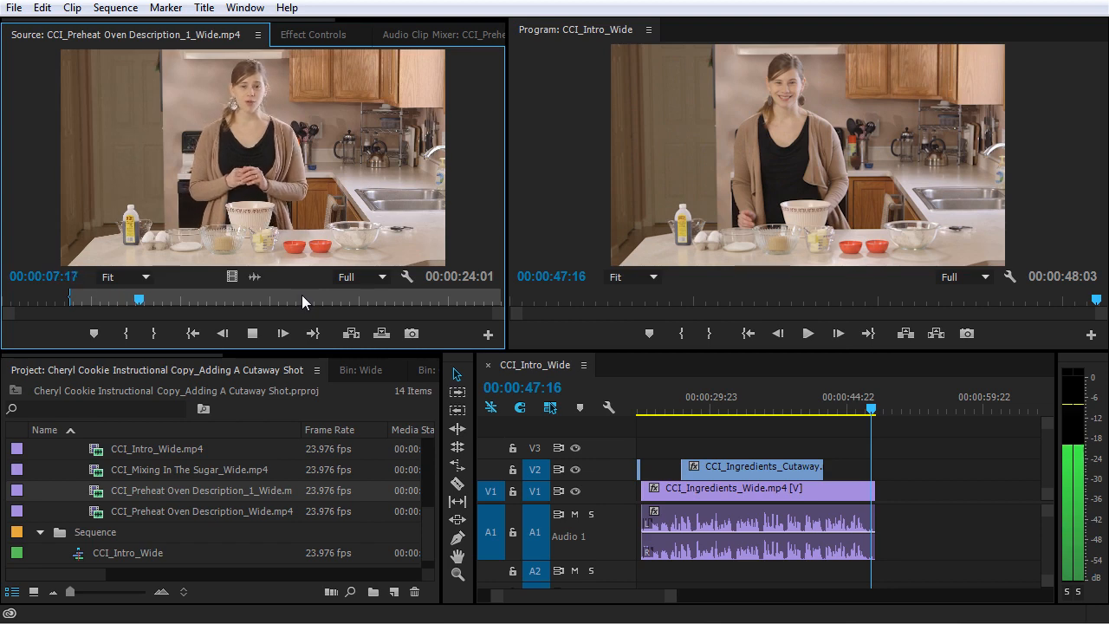
{"action": "key", "text": "space"}
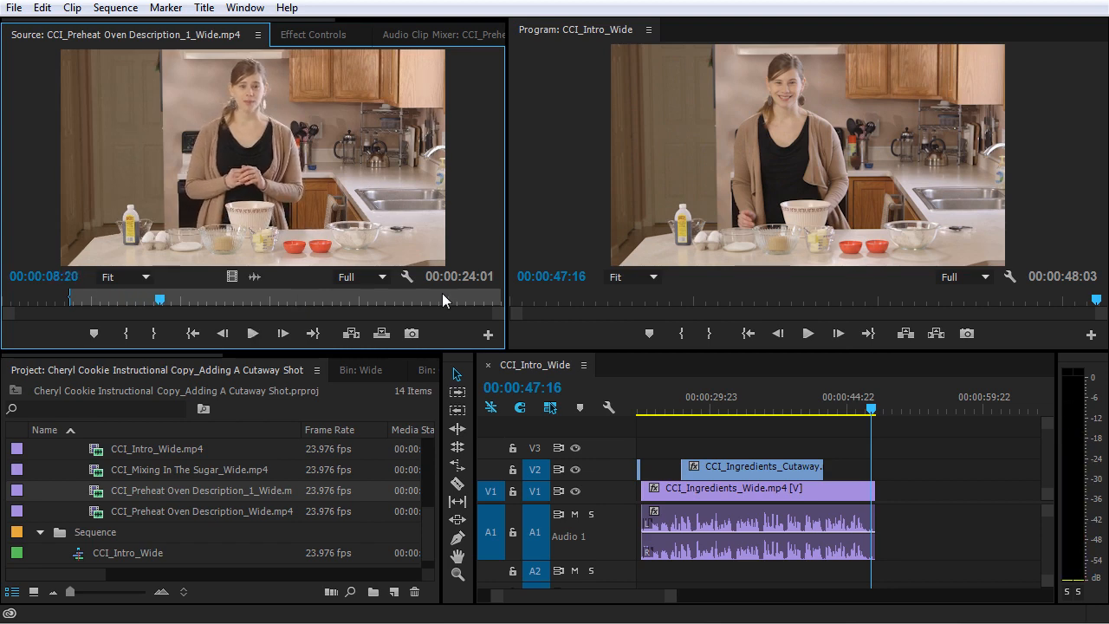
{"action": "left_click", "coordinate": [327, 299]}
{"action": "key", "text": "space"}
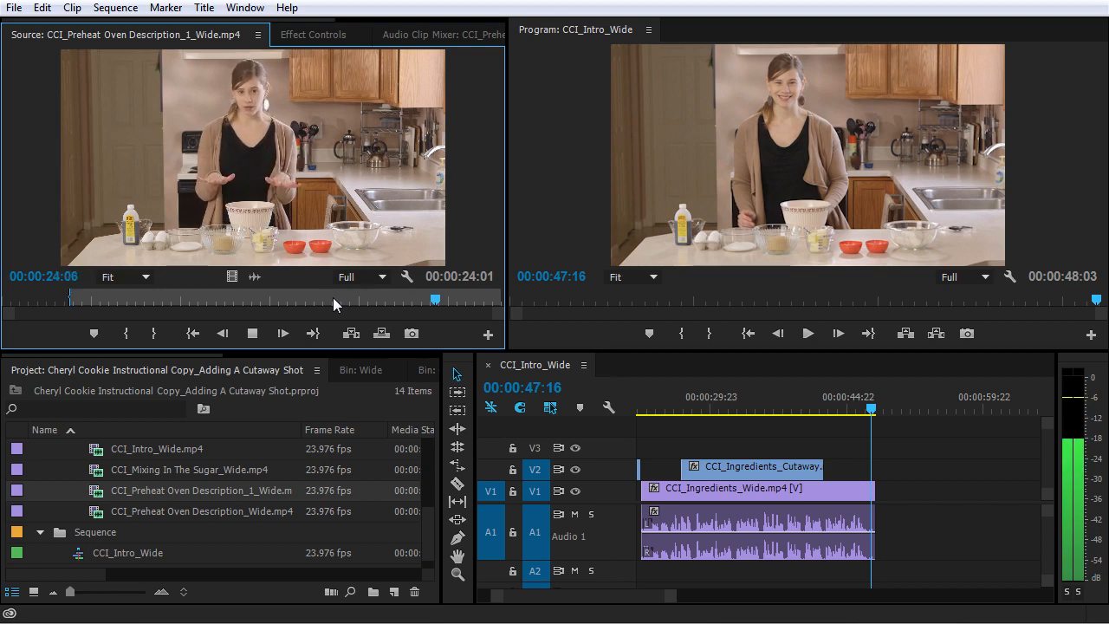
{"action": "left_click", "coordinate": [447, 299]}
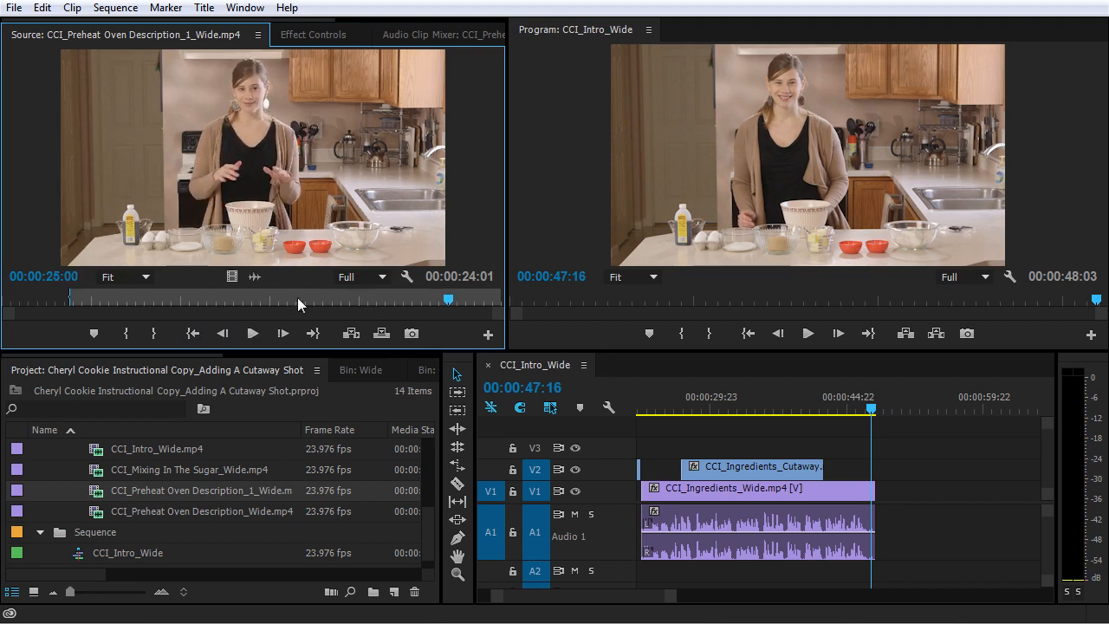
{"action": "left_click", "coordinate": [307, 299]}
{"action": "key", "text": "space"}
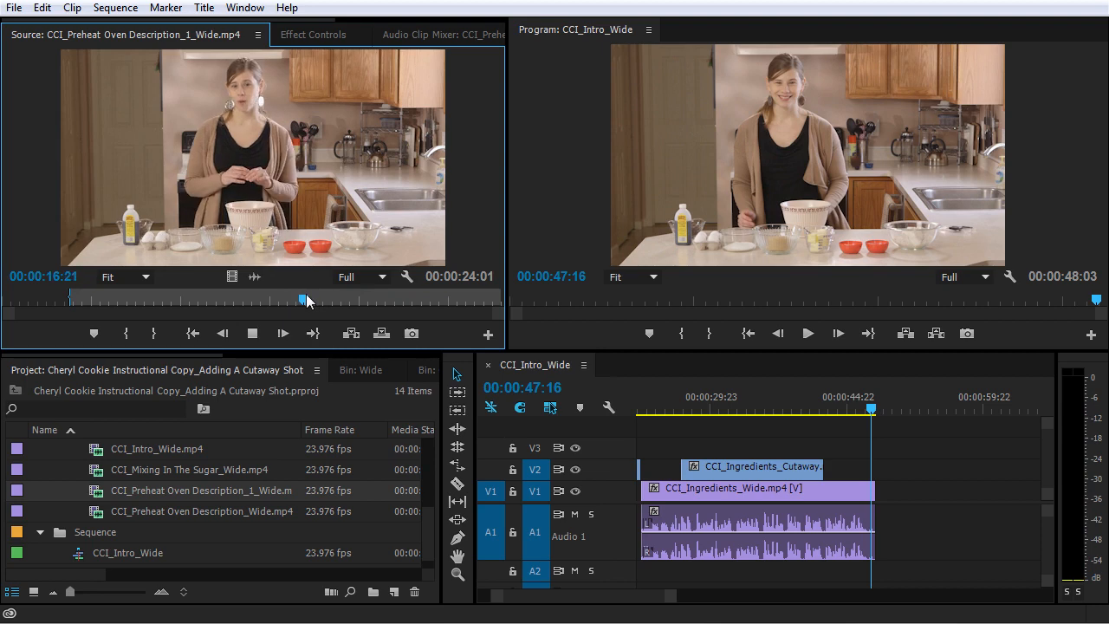
{"action": "key", "text": "space"}
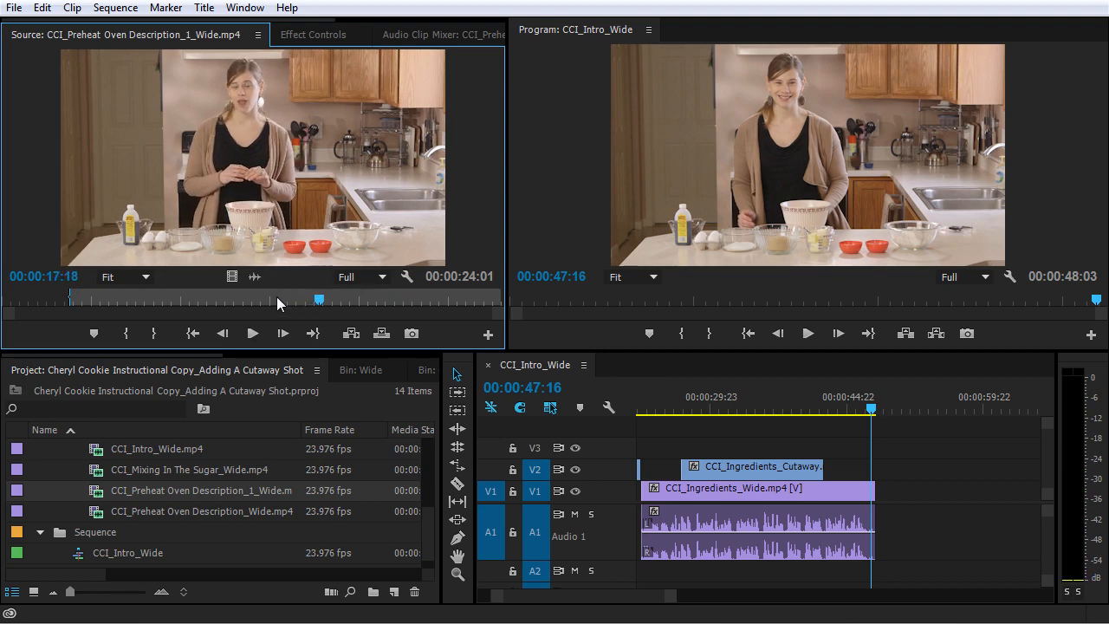
{"action": "left_click", "coordinate": [277, 299]}
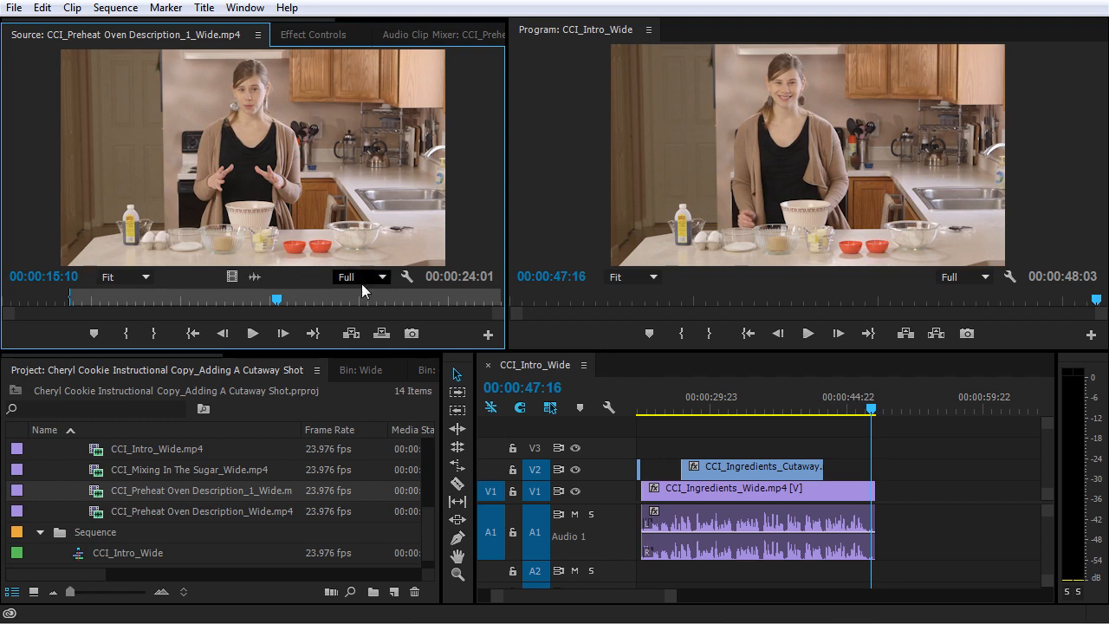
{"action": "key", "text": "space"}
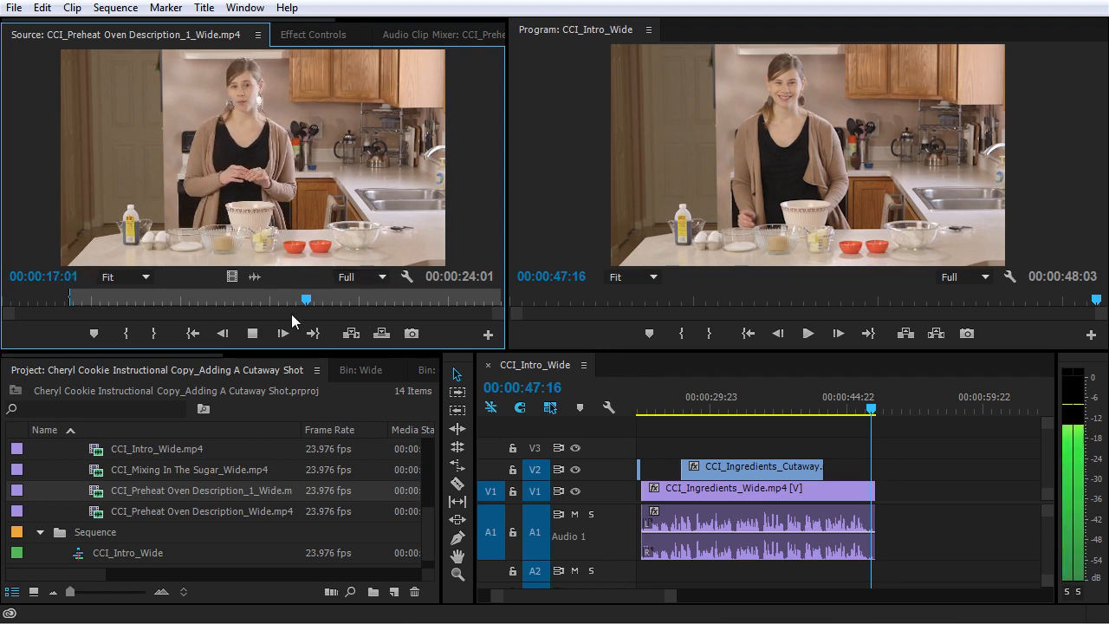
{"action": "left_click", "coordinate": [155, 333]}
{"action": "left_click_drag", "start_coordinate": [673, 339], "coordinate": [882, 501]}
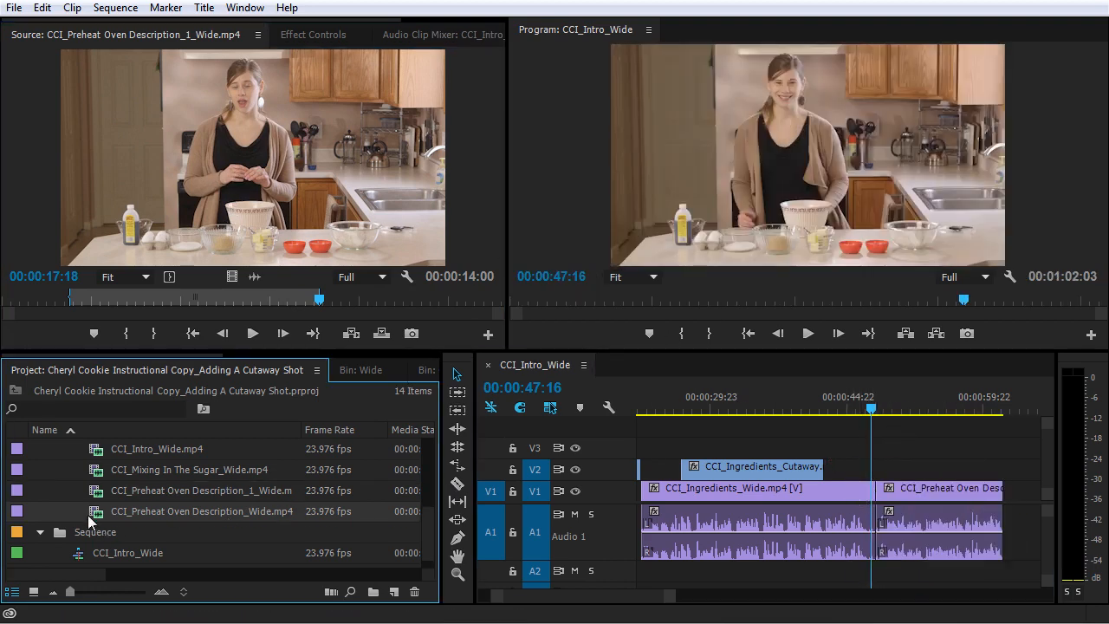
Step: Open CCI_Preheat Oven Description_Wide.mp4 as the source clip and mark its In point at 00:00:07:07
{"action": "double_click", "coordinate": [88, 514]}
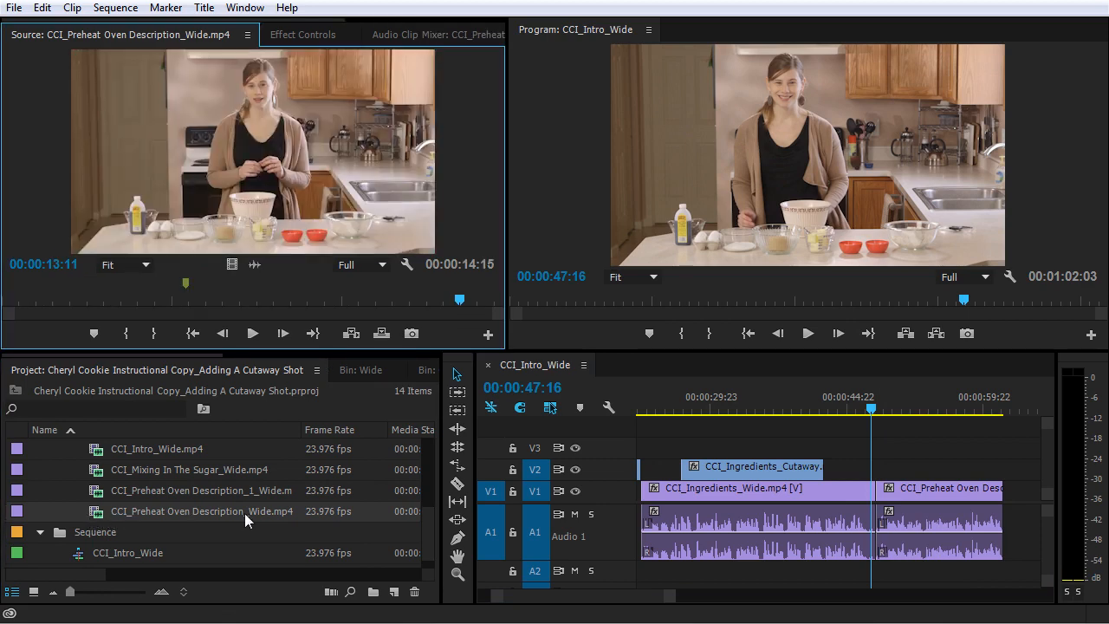
{"action": "left_click_drag", "start_coordinate": [139, 305], "coordinate": [253, 306]}
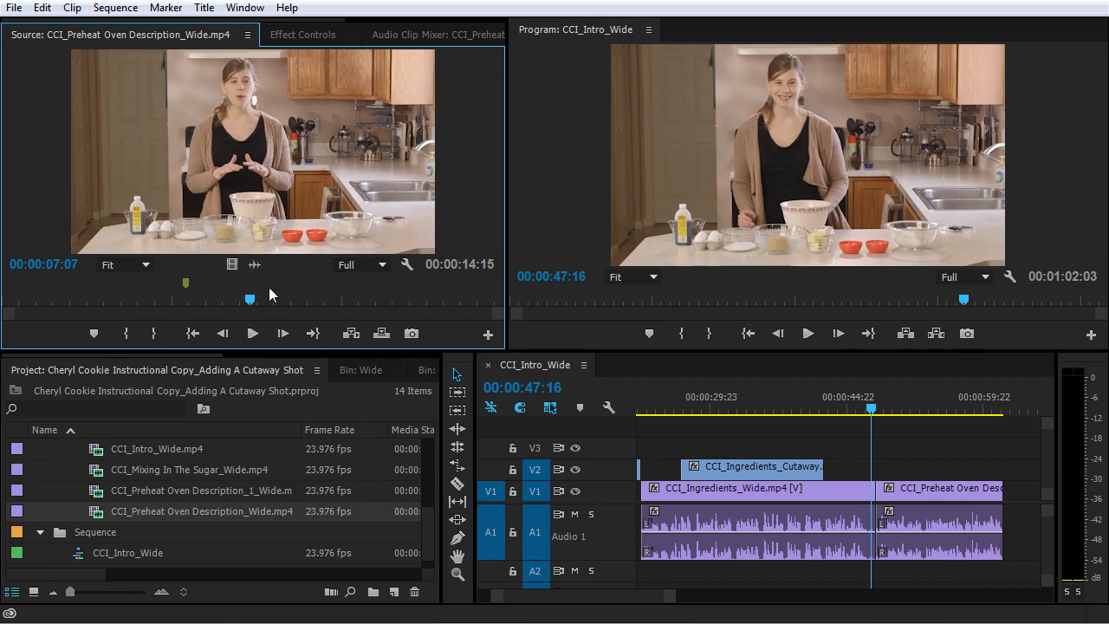
{"action": "left_click", "coordinate": [125, 334]}
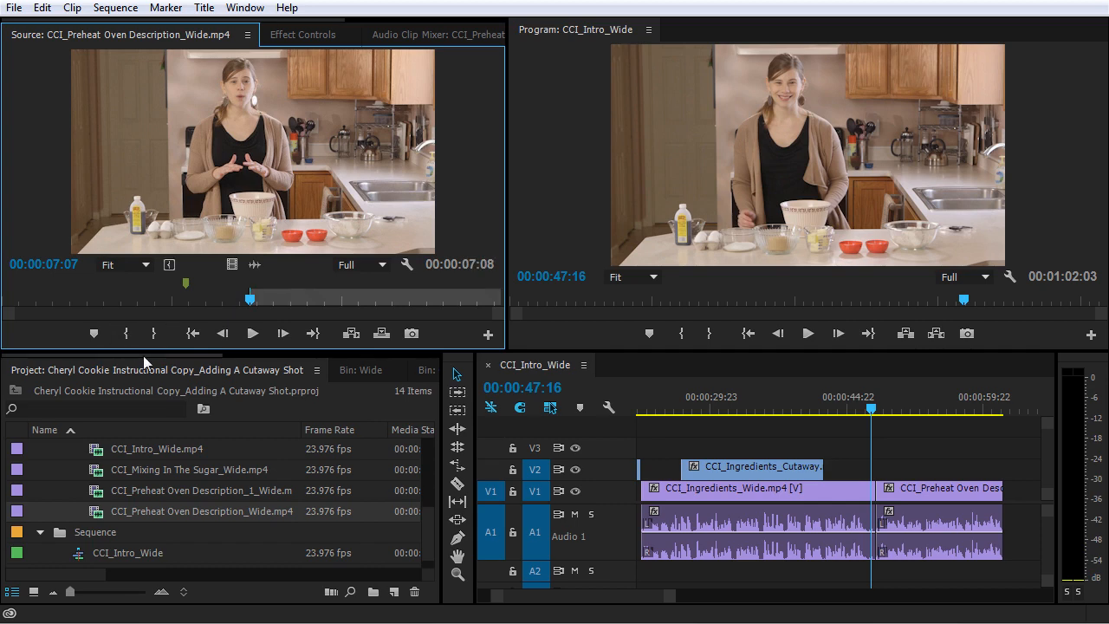
Step: Mark the source clip's Out point at 00:00:12:14 and append the trimmed section to the end of the CCI_Intro_Wide sequence
{"action": "key", "text": "space"}
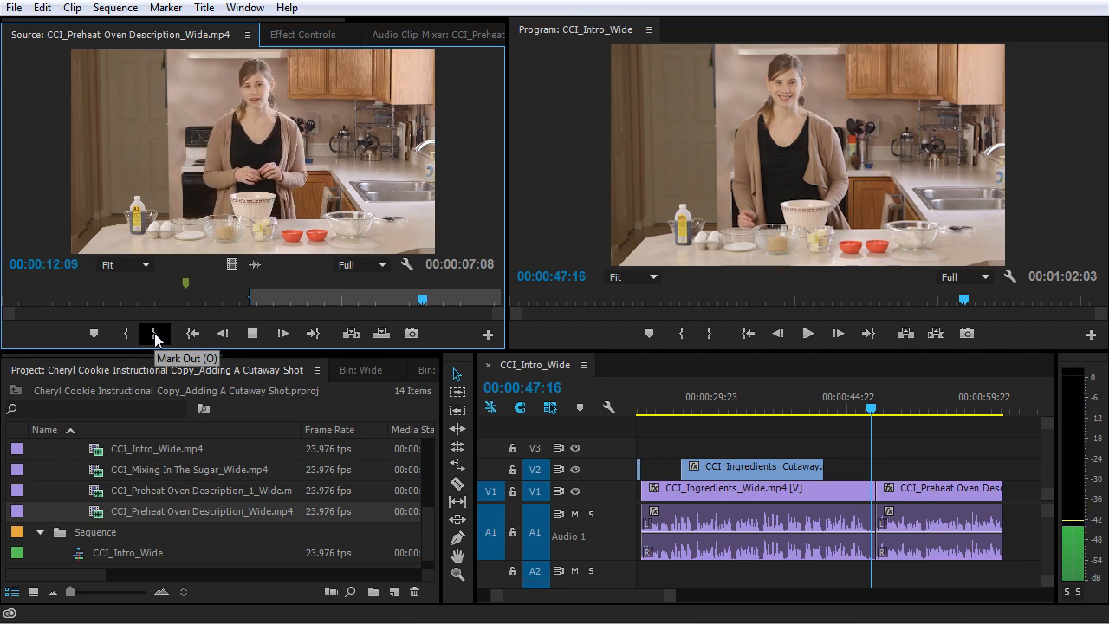
{"action": "key", "text": "space"}
{"action": "left_click", "coordinate": [154, 334]}
{"action": "left_click_drag", "start_coordinate": [236, 262], "coordinate": [1015, 496]}
Step: Play the sequence through the two Preheat Oven Description clips and examine the cut between them on the timeline
{"action": "key", "text": "space"}
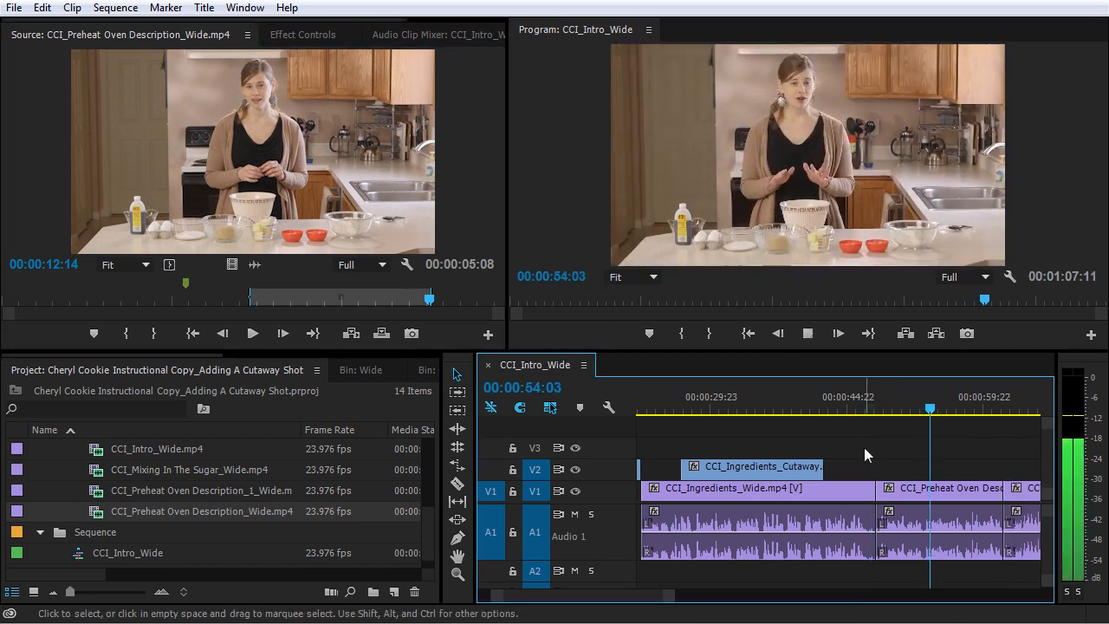
{"action": "key", "text": "minus"}
{"action": "key", "text": "equal"}
{"action": "key", "text": "equal"}
{"action": "key", "text": "minus"}
{"action": "key", "text": "equal"}
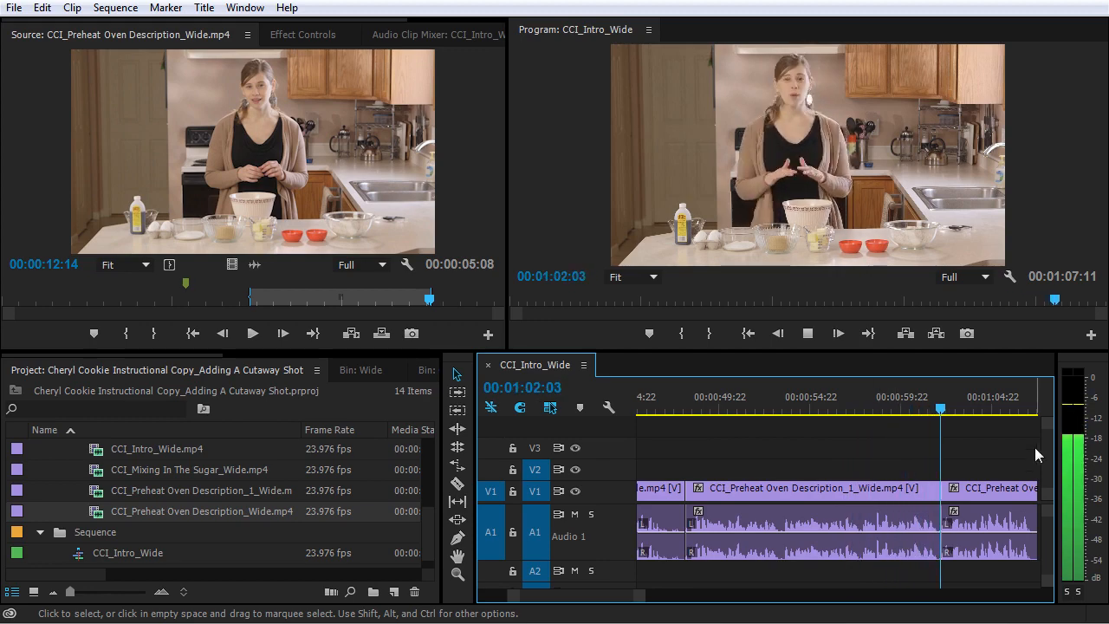
{"action": "key", "text": "minus"}
{"action": "key", "text": "equal"}
{"action": "key", "text": "equal"}
{"action": "key", "text": "equal"}
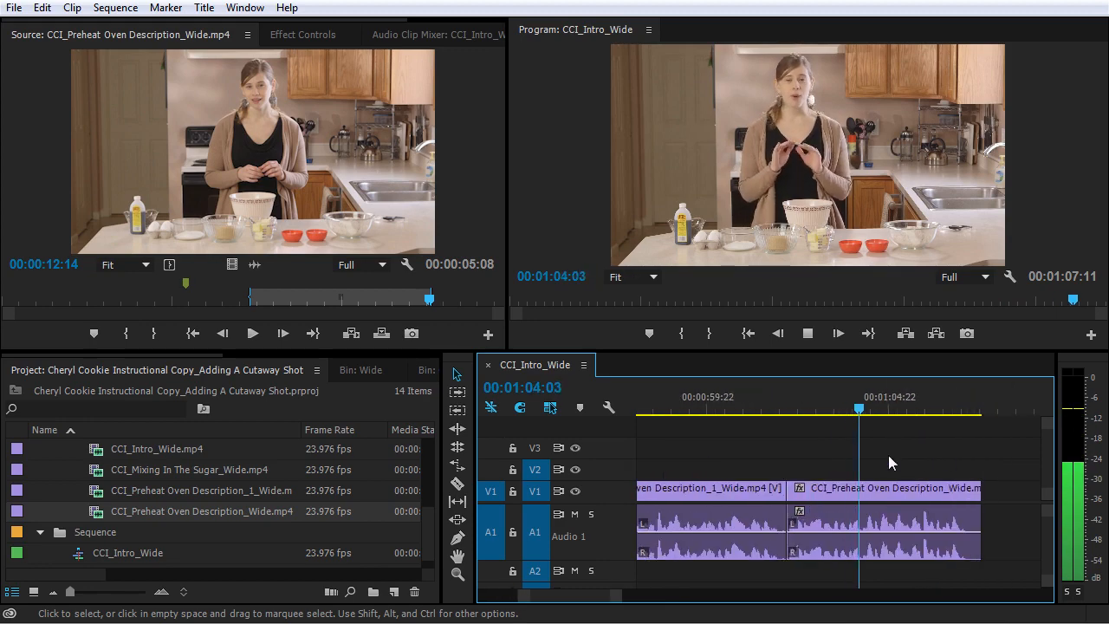
{"action": "key", "text": "minus"}
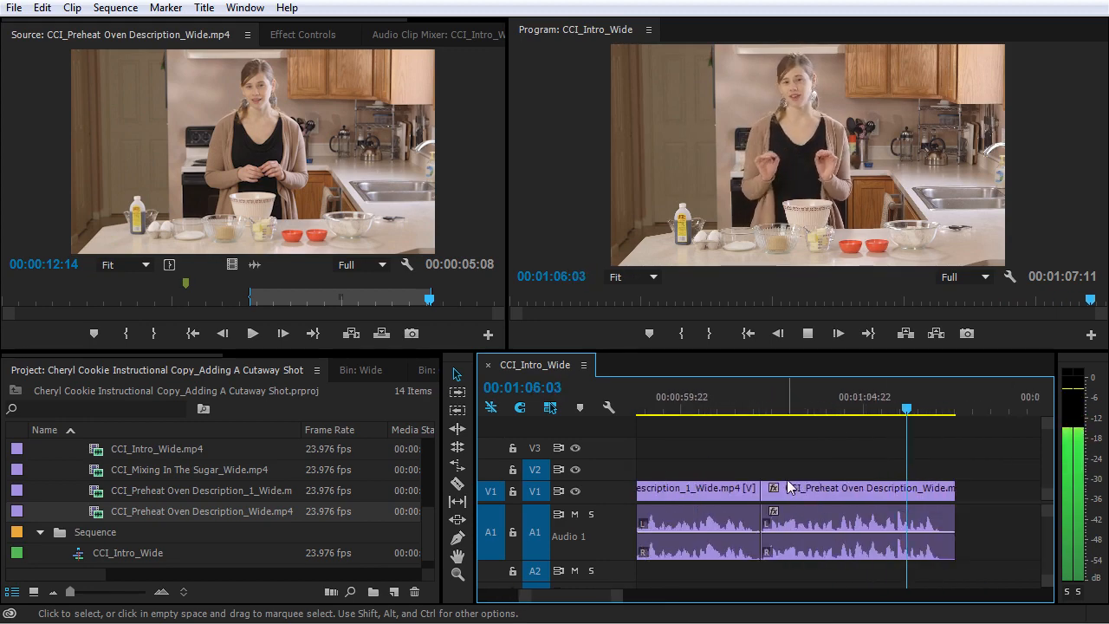
Step: Collapse the Wide bin in the project and browse the clips in the Cutaway bin for an oven shot
{"action": "key", "text": "minus"}
{"action": "key", "text": "minus"}
{"action": "key", "text": "minus"}
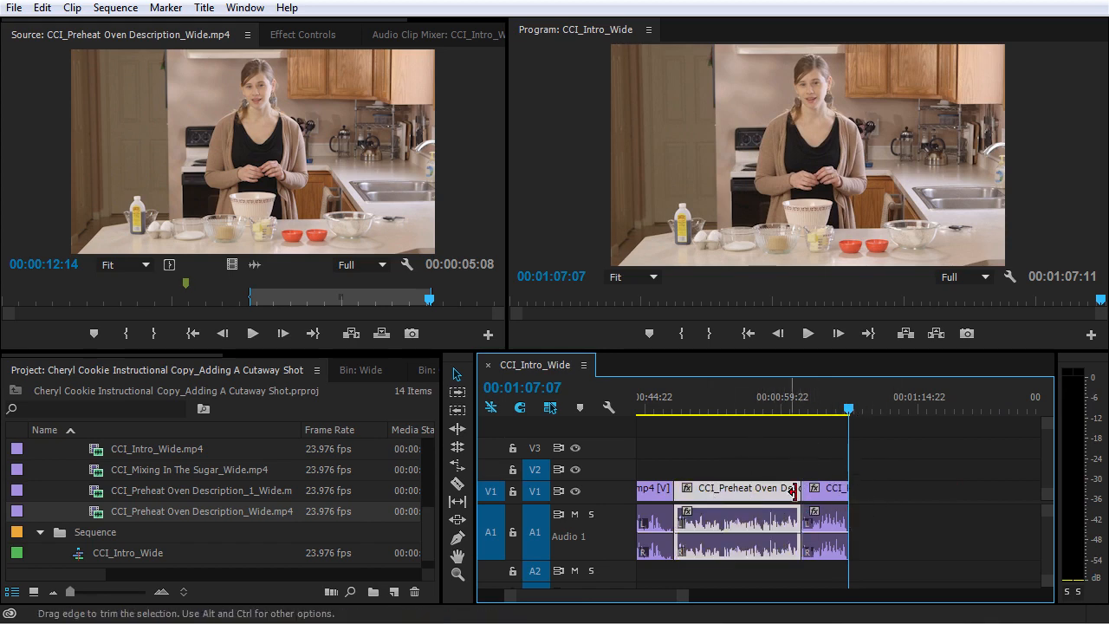
{"action": "left_click", "coordinate": [827, 492]}
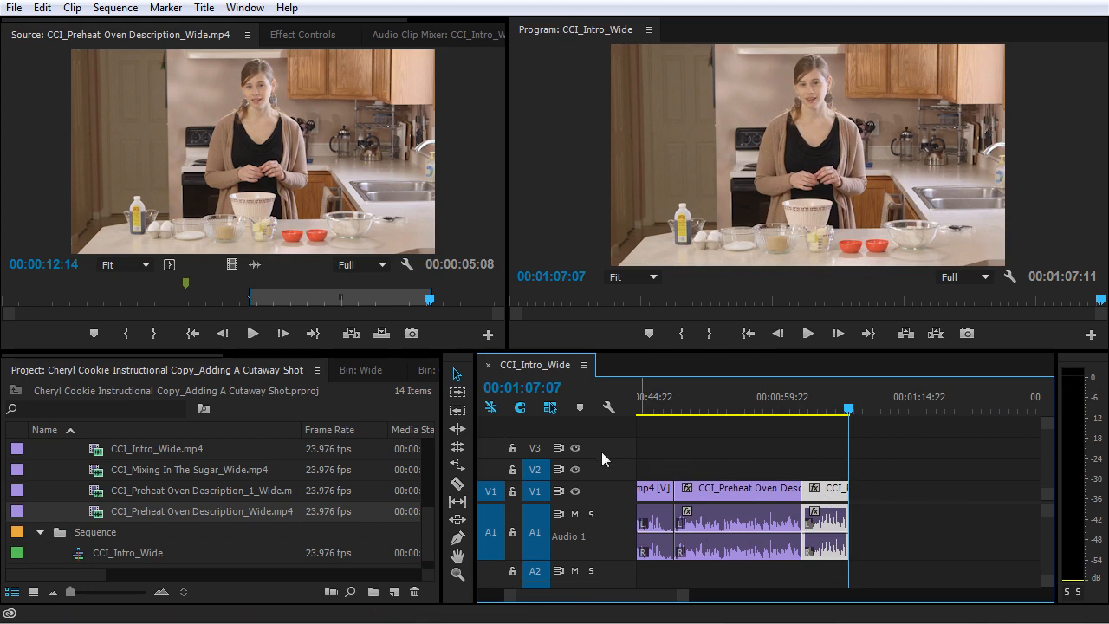
{"action": "scroll", "coordinate": [181, 504], "scroll_direction": "up", "scroll_amount": 5}
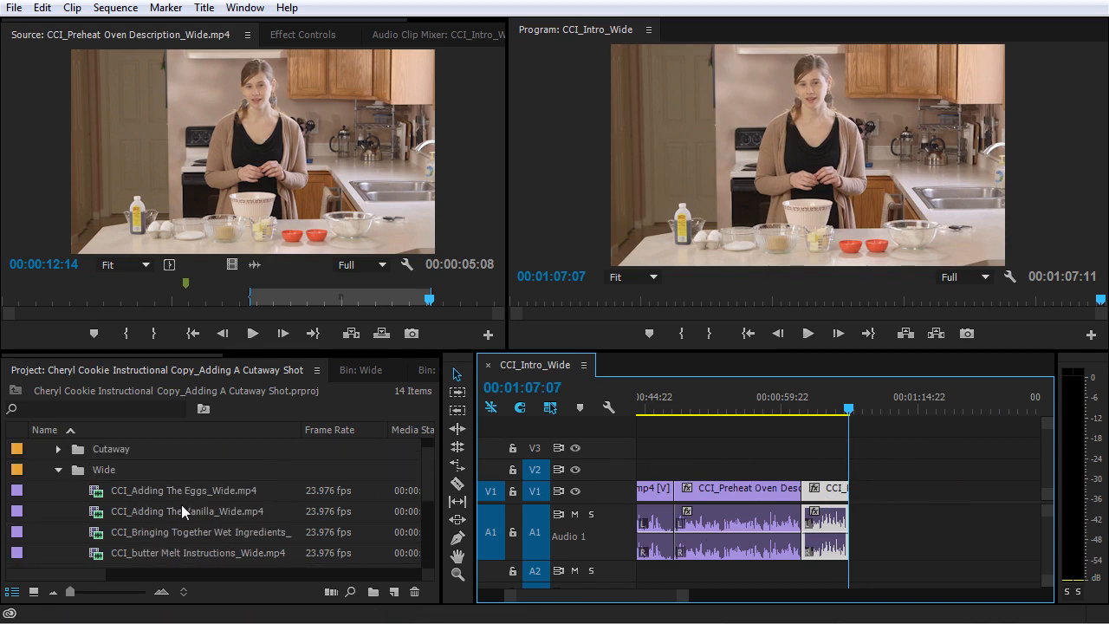
{"action": "left_click", "coordinate": [60, 470]}
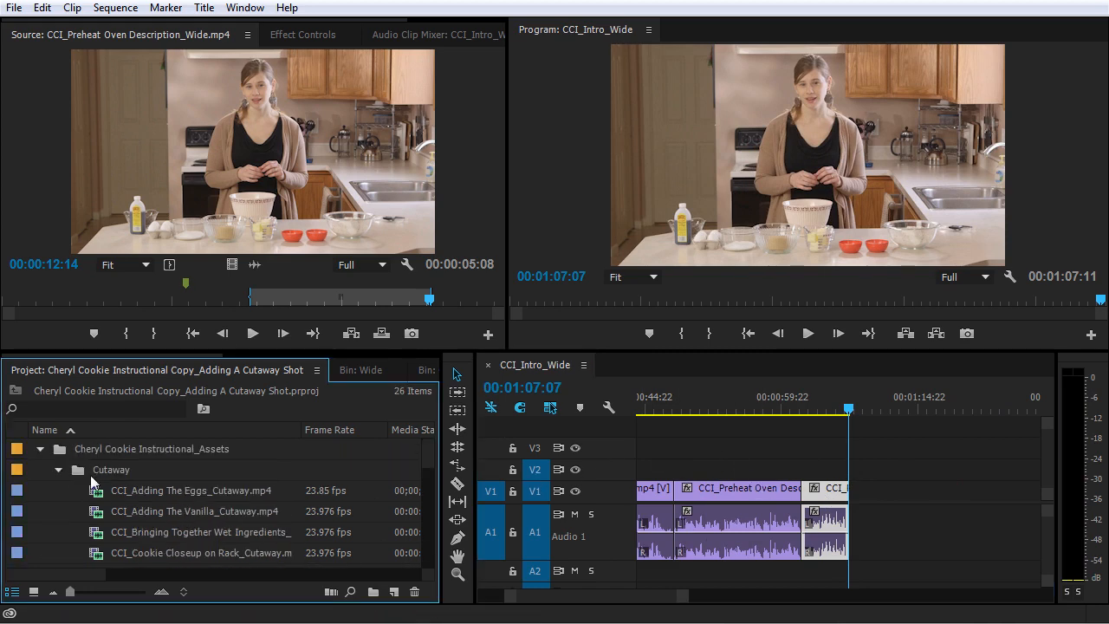
{"action": "scroll", "coordinate": [106, 493], "scroll_direction": "down", "scroll_amount": 1}
{"action": "scroll", "coordinate": [106, 493], "scroll_direction": "down", "scroll_amount": 3}
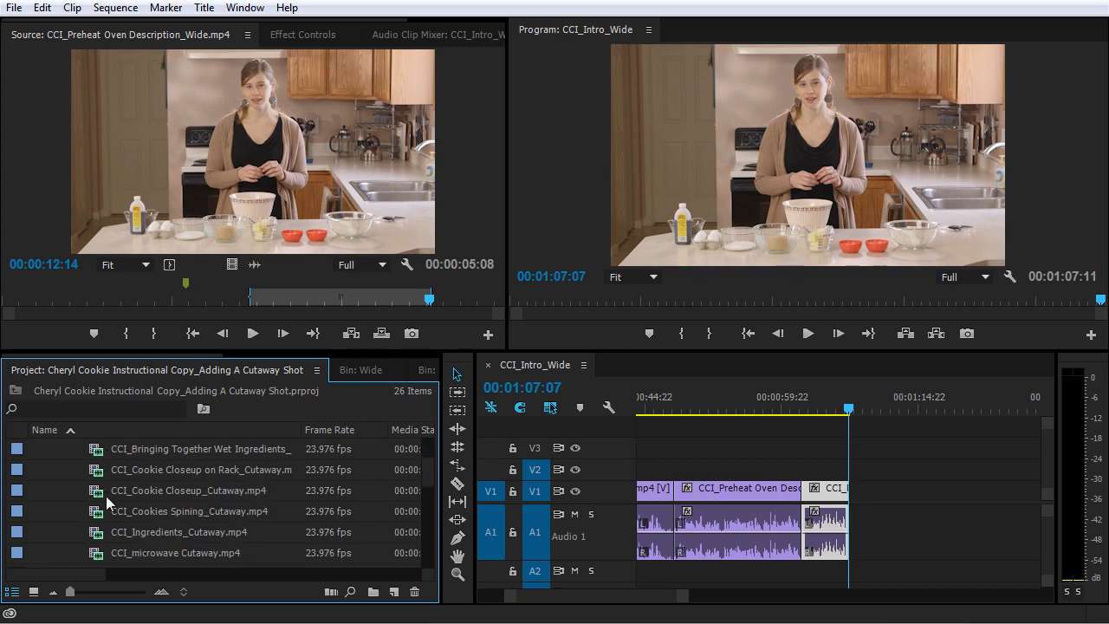
Step: Search the project for "preh", open CCI_Preheat Oven Cutaway.mp4 as the source clip, and clear the search
{"action": "left_click", "coordinate": [66, 406]}
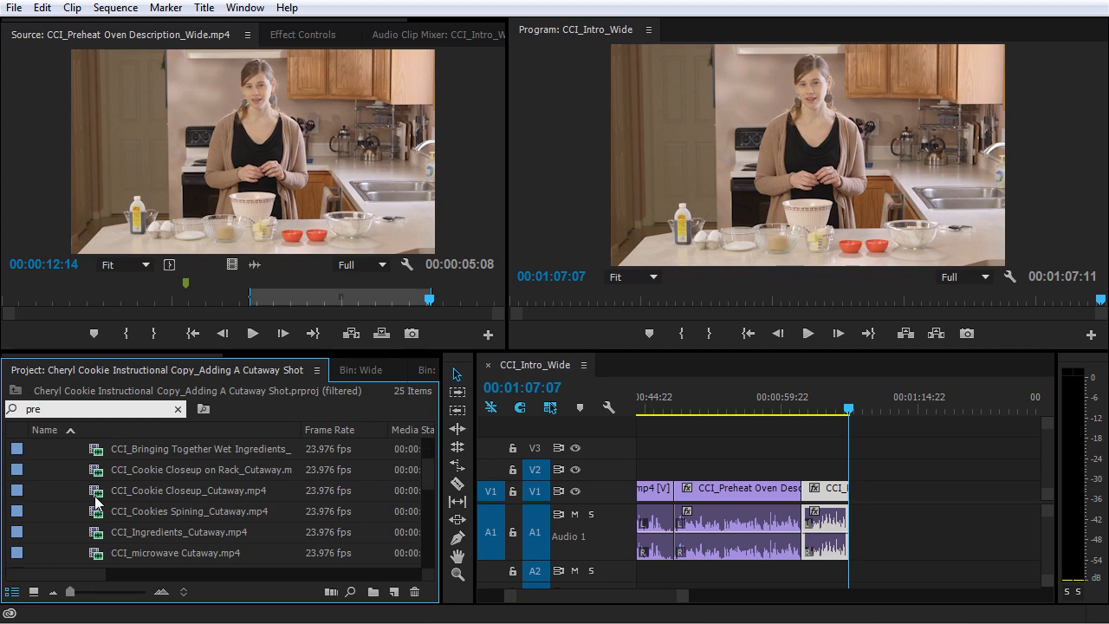
{"action": "type", "text": "preh"}
{"action": "double_click", "coordinate": [107, 468]}
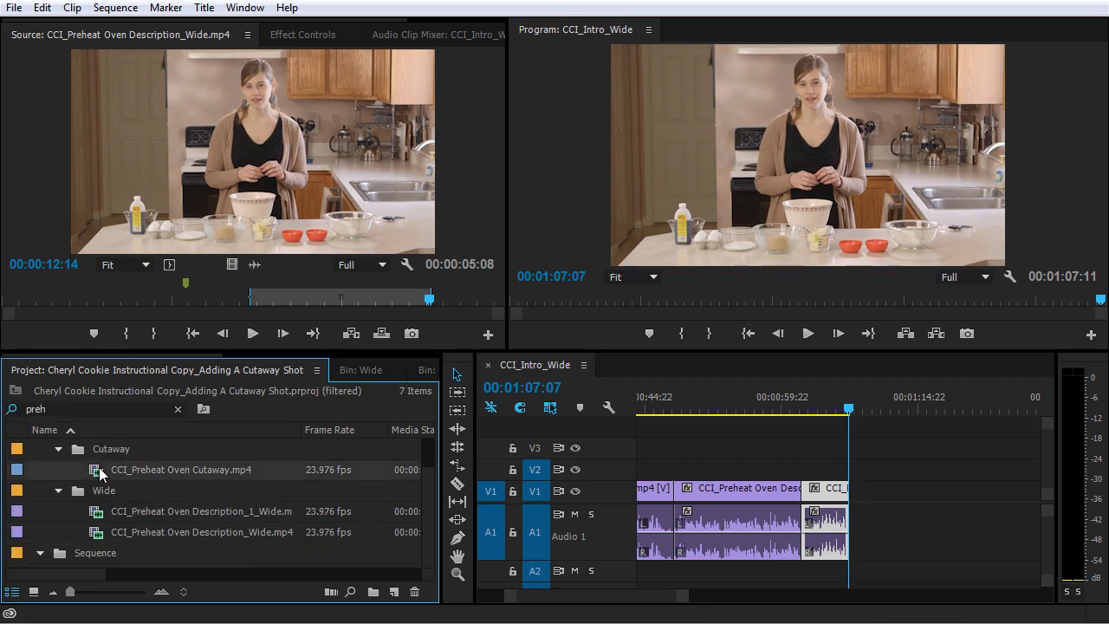
{"action": "left_click", "coordinate": [180, 410]}
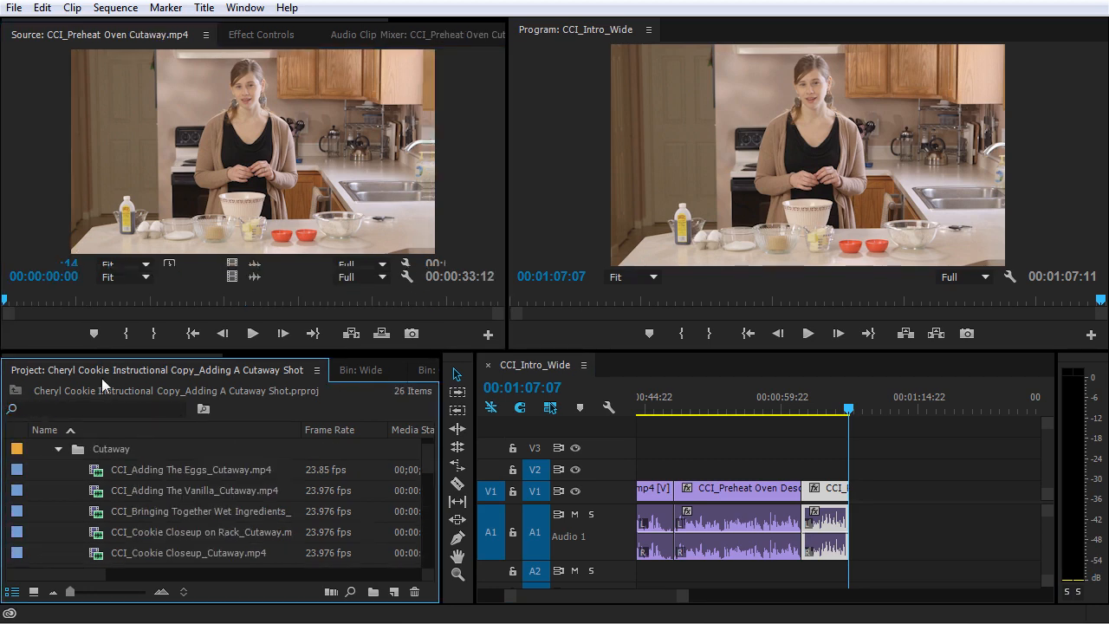
Step: Mark the source's oven-dial section ending at 00:00:29:09 and place only its video on V2 at the start of CCI_Preheat Oven Description_1_Wide.mp4
{"action": "left_click_drag", "start_coordinate": [4, 299], "coordinate": [438, 301]}
{"action": "left_click", "coordinate": [128, 337]}
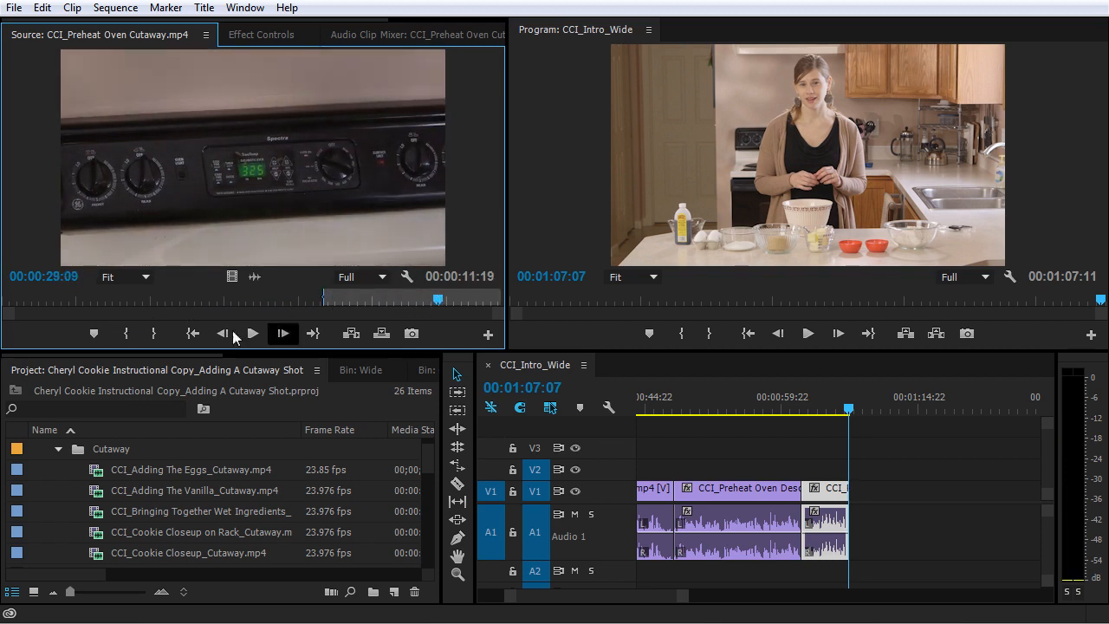
{"action": "left_click", "coordinate": [156, 335]}
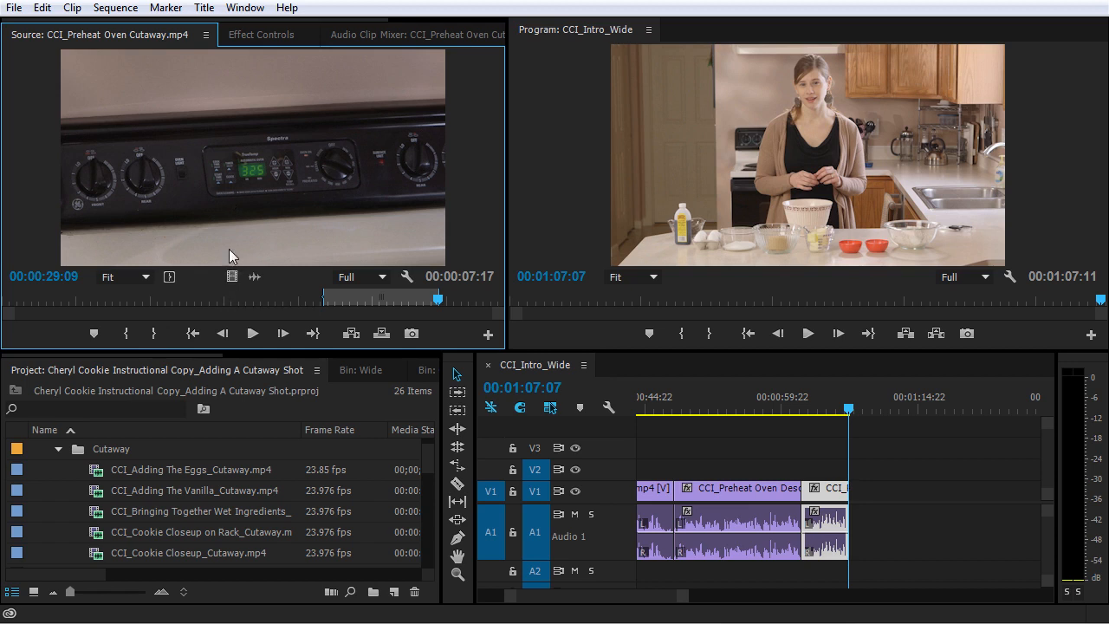
{"action": "left_click_drag", "start_coordinate": [230, 277], "coordinate": [655, 444]}
{"action": "left_click_drag", "start_coordinate": [682, 474], "coordinate": [683, 433]}
Step: Play the sequence from just before the oven cutaway and examine how it lines up with the wide shot beneath it
{"action": "left_click", "coordinate": [672, 409]}
{"action": "key", "text": "equal"}
{"action": "key", "text": "equal"}
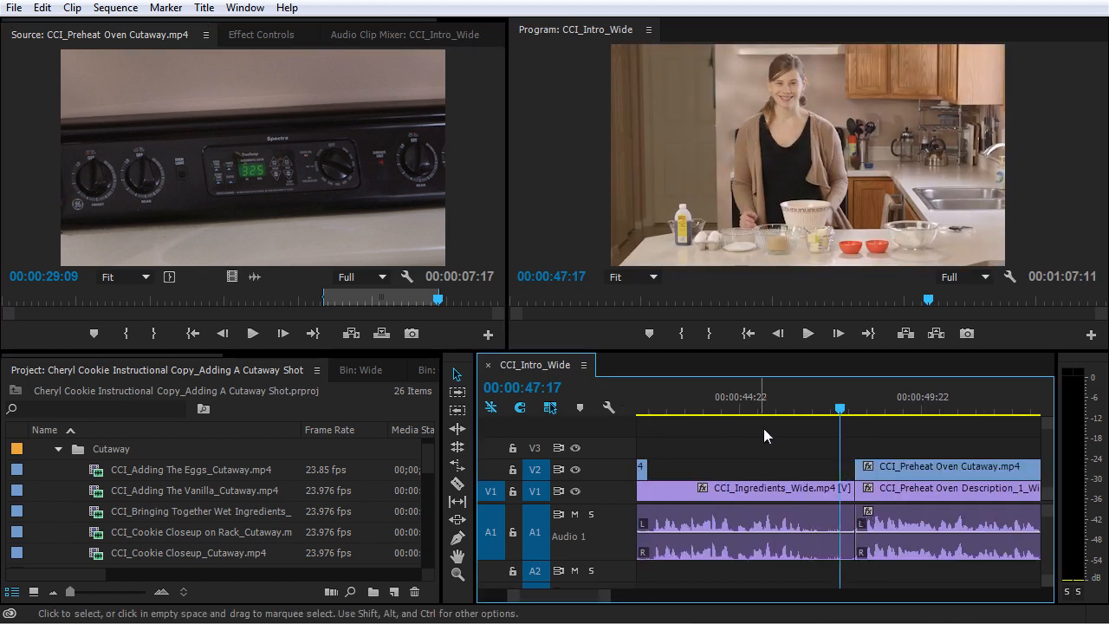
{"action": "key", "text": "space"}
{"action": "key", "text": "minus"}
{"action": "key", "text": "minus"}
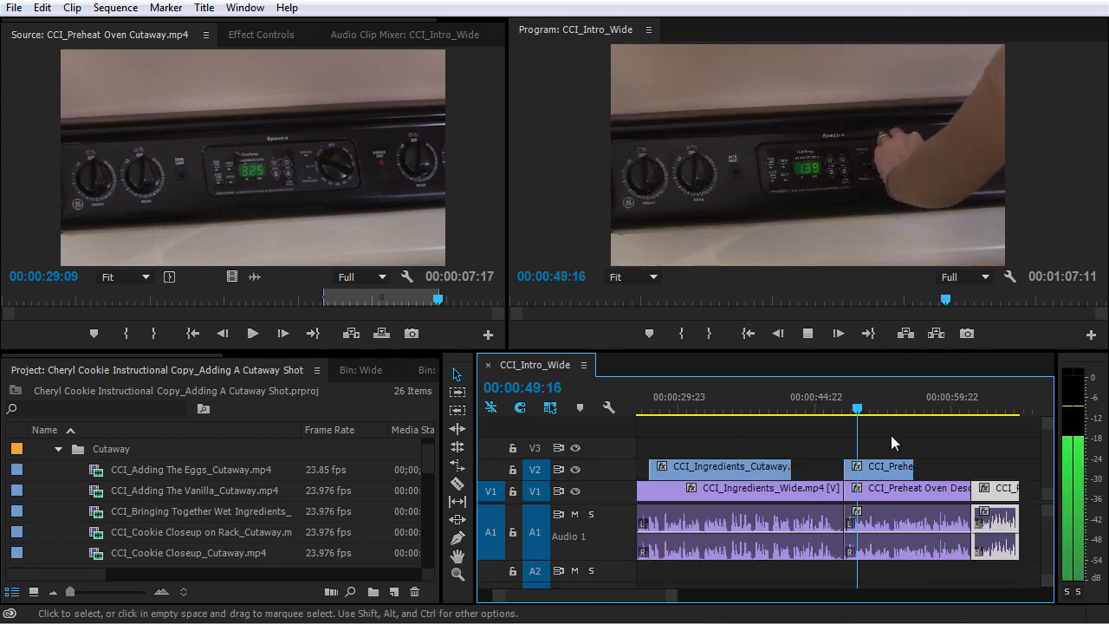
{"action": "key", "text": "equal"}
{"action": "key", "text": "equal"}
{"action": "key", "text": "minus"}
{"action": "key", "text": "equal"}
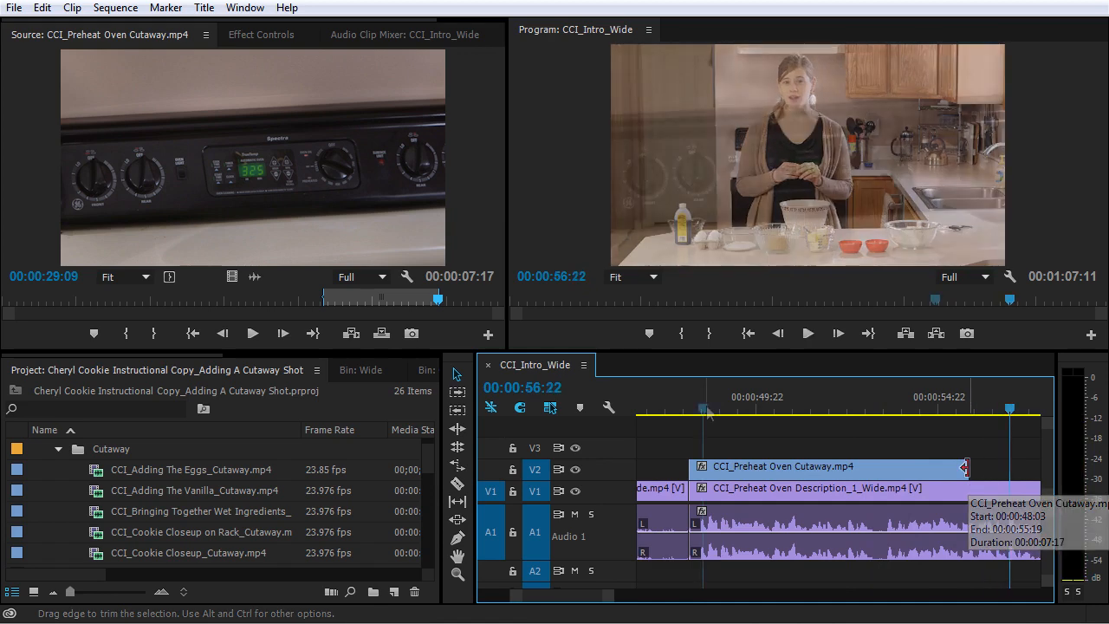
Step: Trim the end of CCI_Preheat Oven Cutaway.mp4 on V2 back to 00:00:53:08
{"action": "key", "text": "space"}
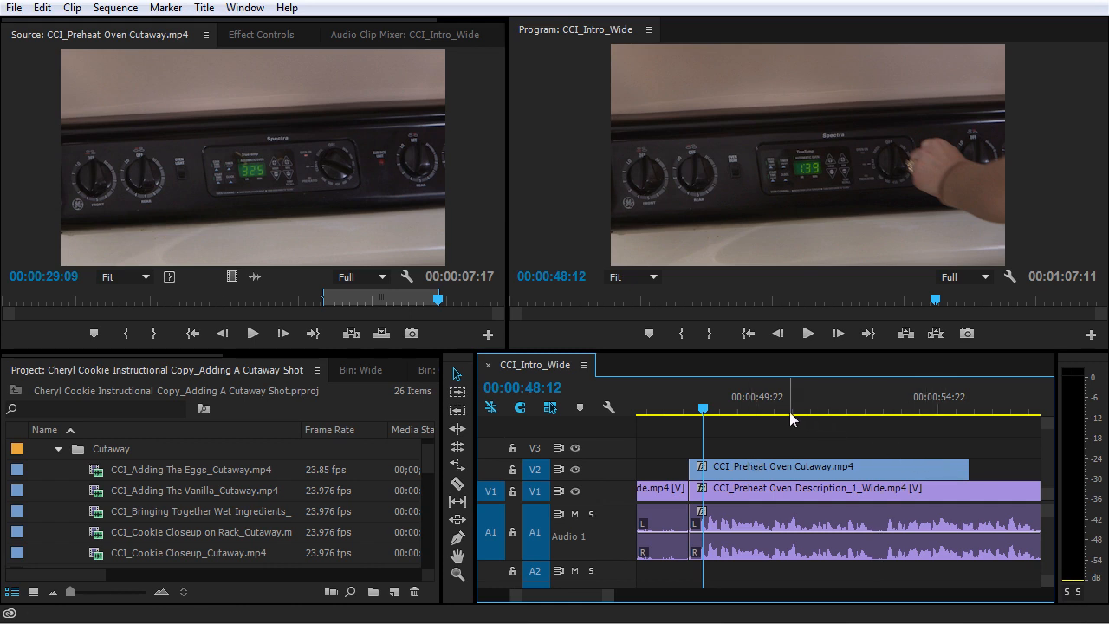
{"action": "left_click_drag", "start_coordinate": [790, 400], "coordinate": [879, 421]}
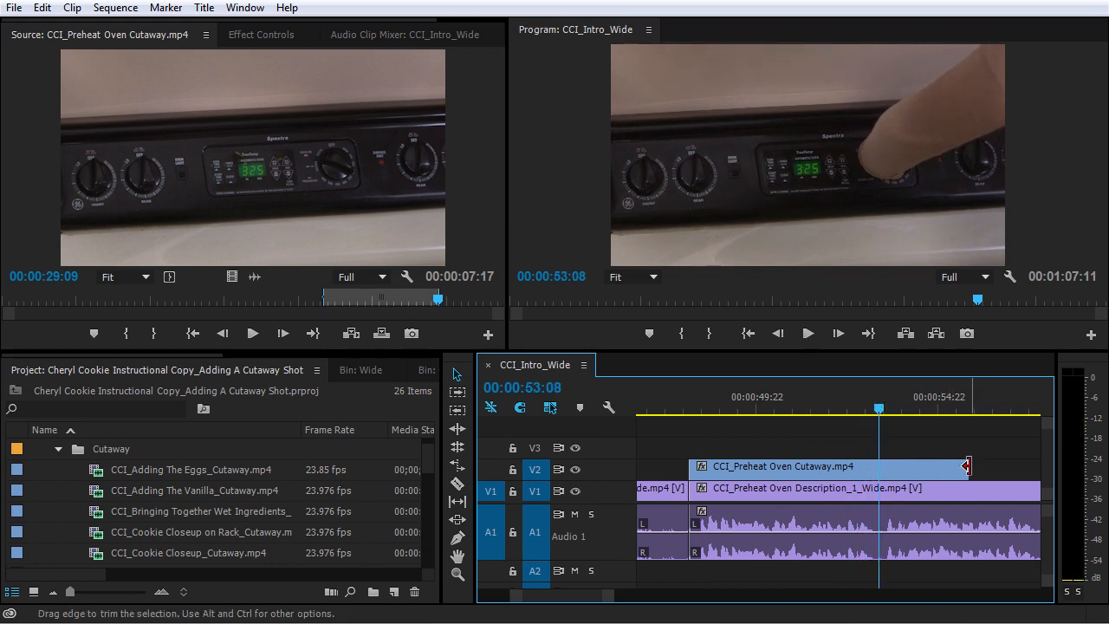
{"action": "left_click_drag", "start_coordinate": [964, 467], "coordinate": [876, 476]}
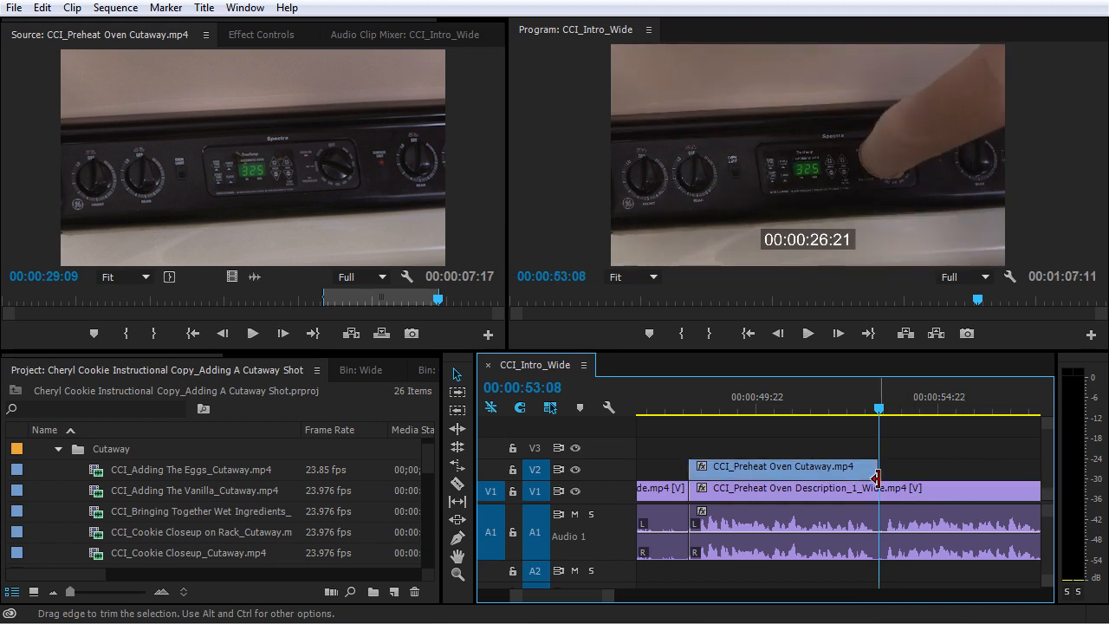
Step: Slip CCI_Preheat Oven Cutaway.mp4 on V2 to show source footage about one second later, keeping its timeline position and length
{"action": "left_click", "coordinate": [771, 468]}
{"action": "key", "text": "y"}
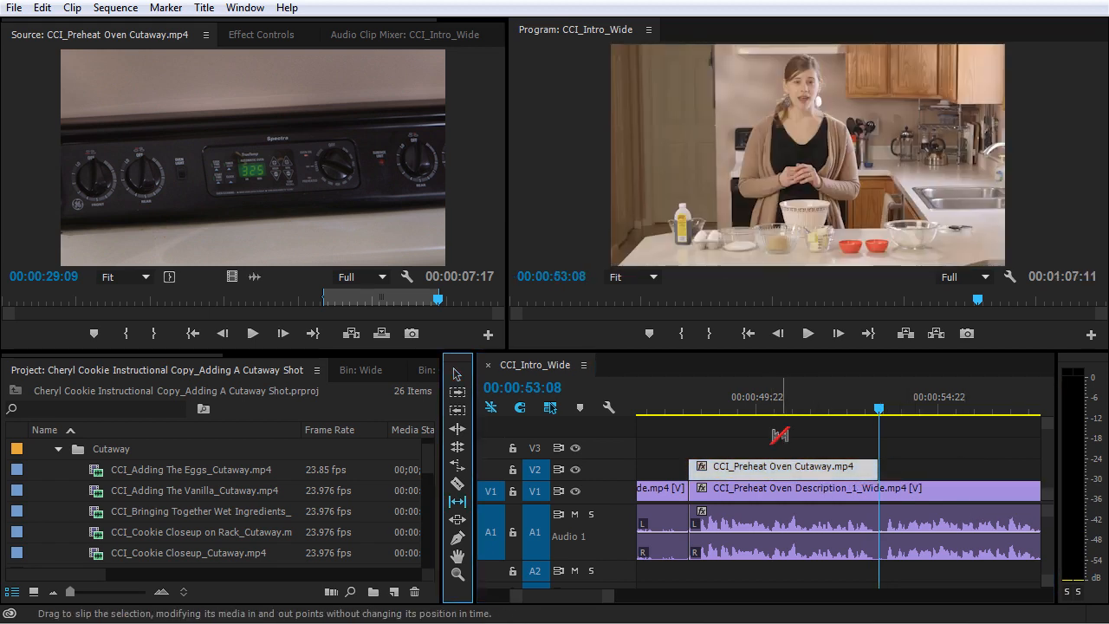
{"action": "left_click", "coordinate": [780, 434]}
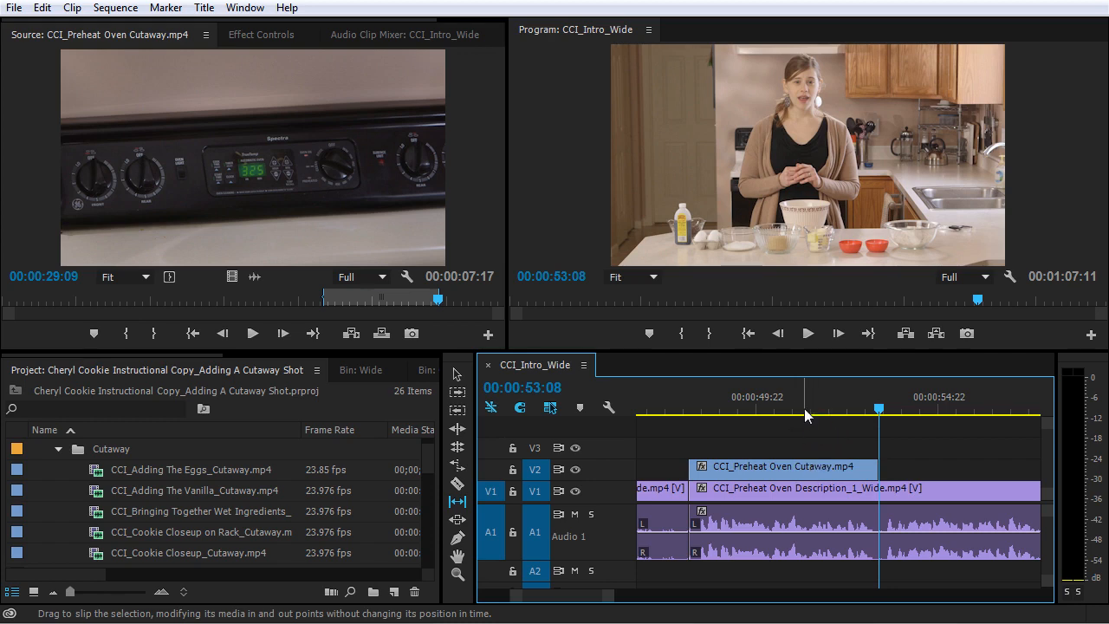
{"action": "left_click", "coordinate": [840, 468]}
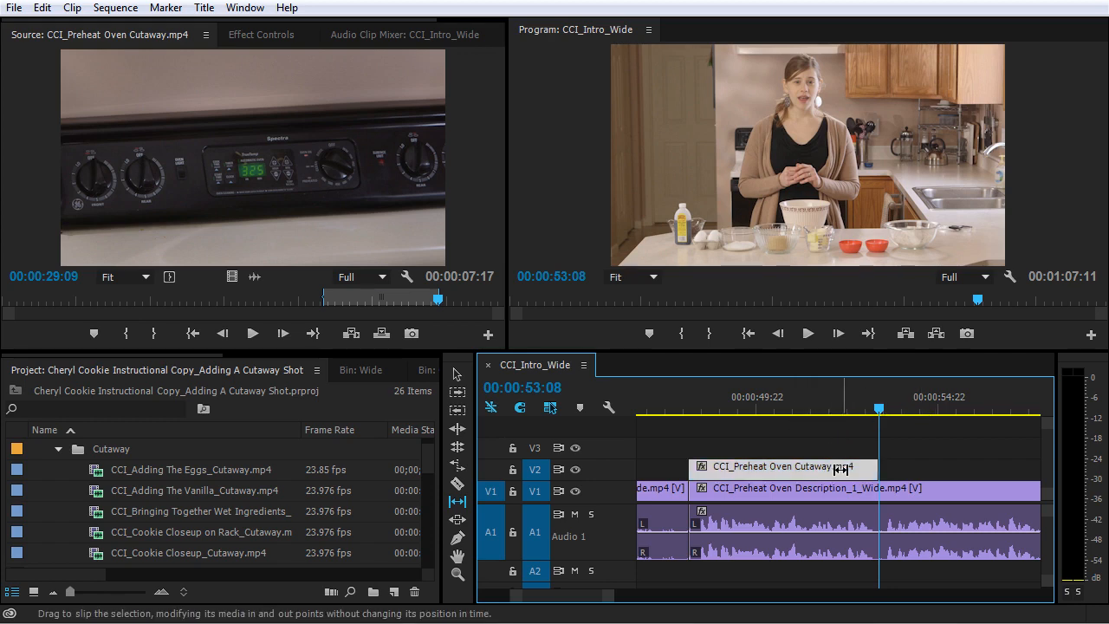
{"action": "left_click_drag", "start_coordinate": [843, 469], "coordinate": [810, 468]}
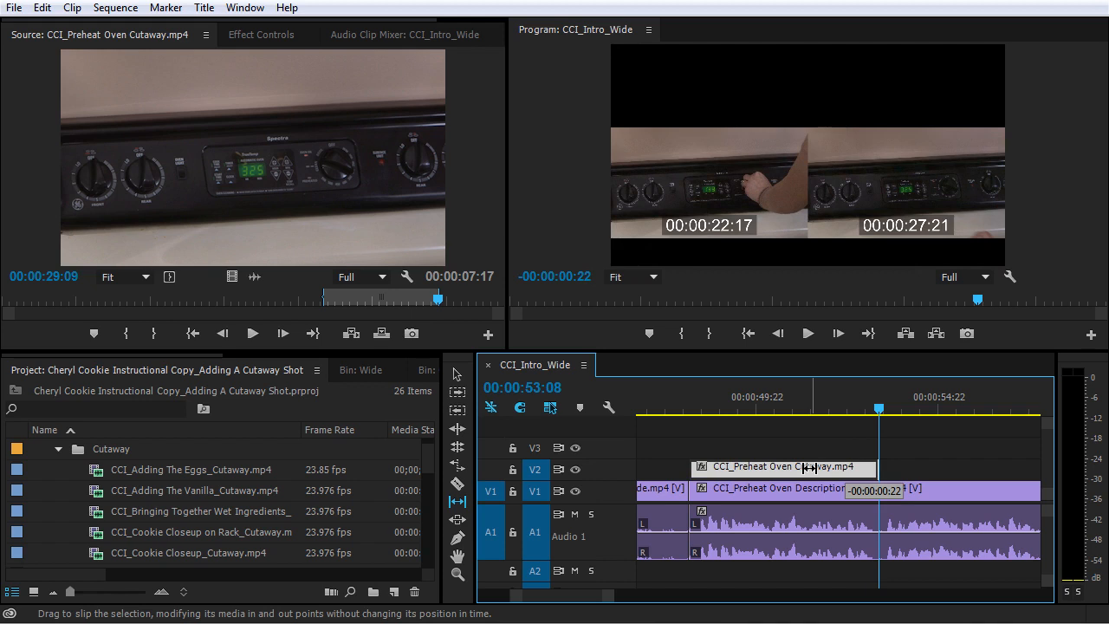
{"action": "left_click_drag", "start_coordinate": [811, 468], "coordinate": [809, 471]}
{"action": "left_click_drag", "start_coordinate": [807, 472], "coordinate": [805, 472]}
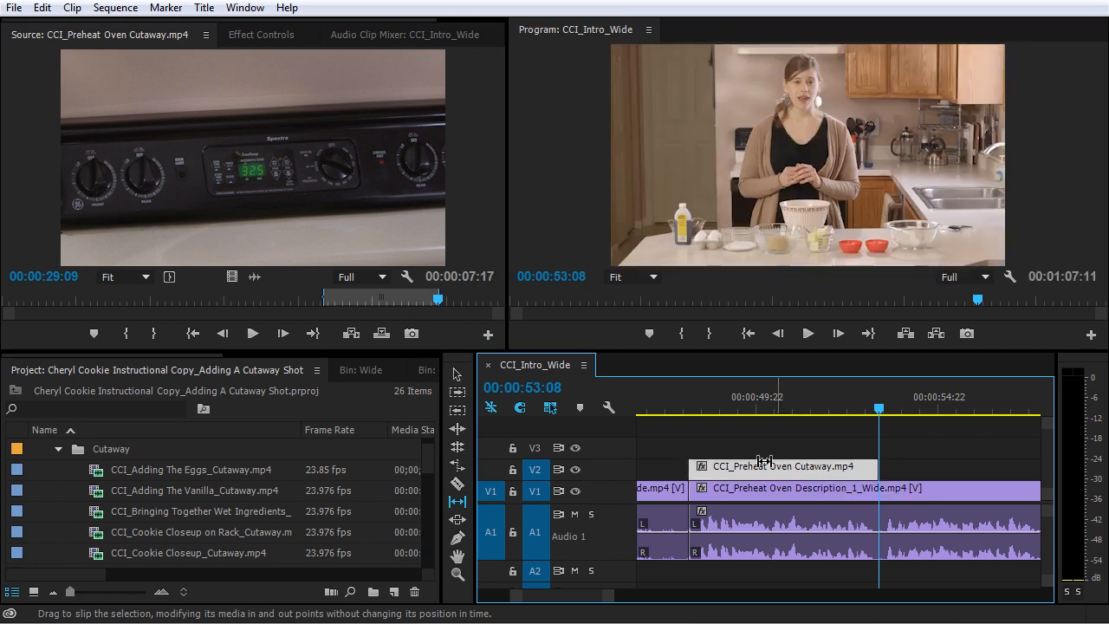
Step: Play the slipped oven cutaway from just before its start through the return to the wide shot
{"action": "left_click", "coordinate": [681, 408]}
{"action": "key", "text": "space"}
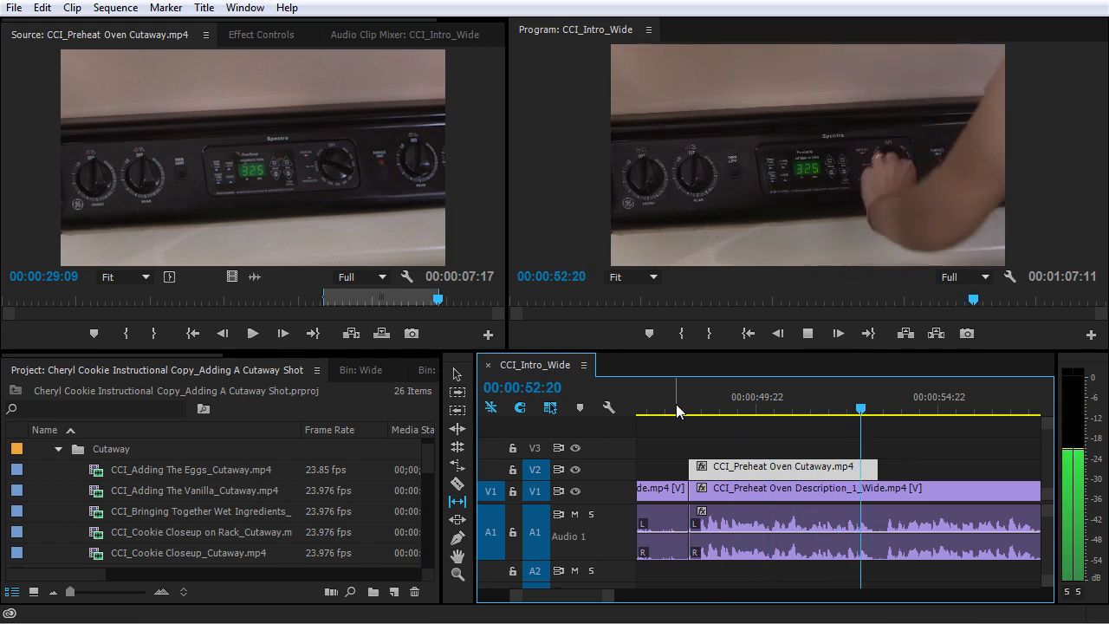
{"action": "key", "text": "space"}
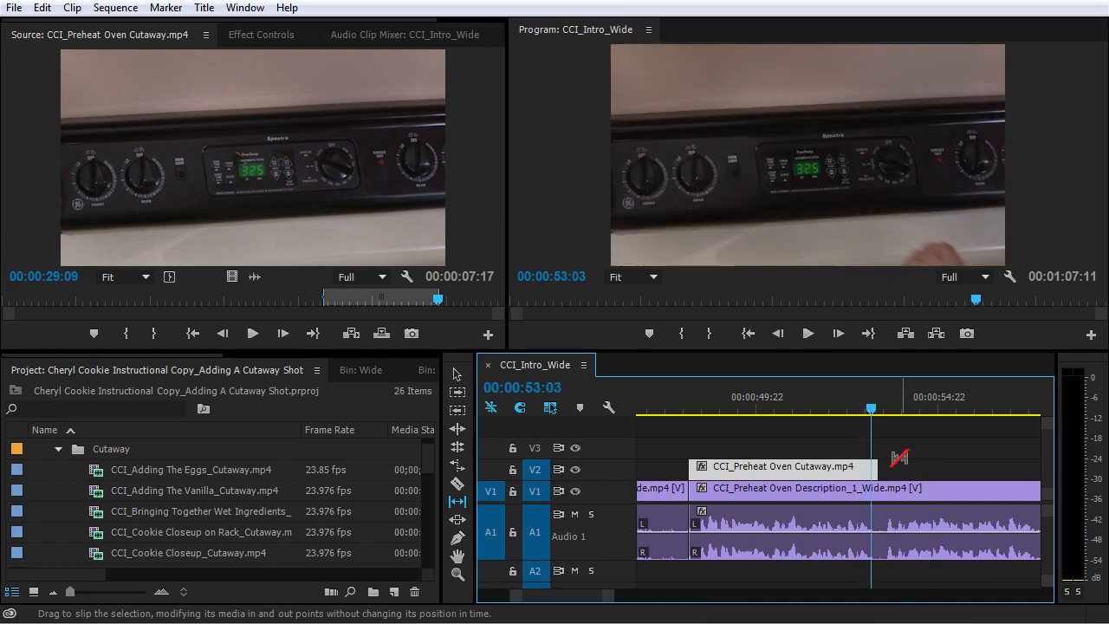
Step: Extend the end of CCI_Preheat Oven Cutaway.mp4 on V2 by 00:00:00:03
{"action": "key", "text": "v"}
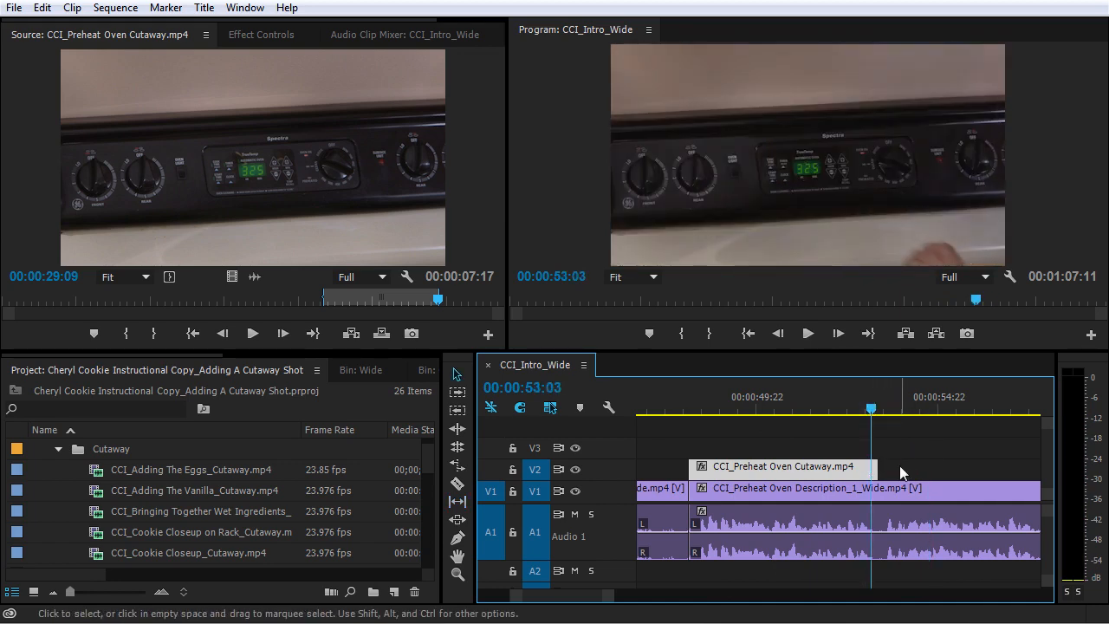
{"action": "key", "text": "="}
{"action": "left_click_drag", "start_coordinate": [859, 468], "coordinate": [871, 468]}
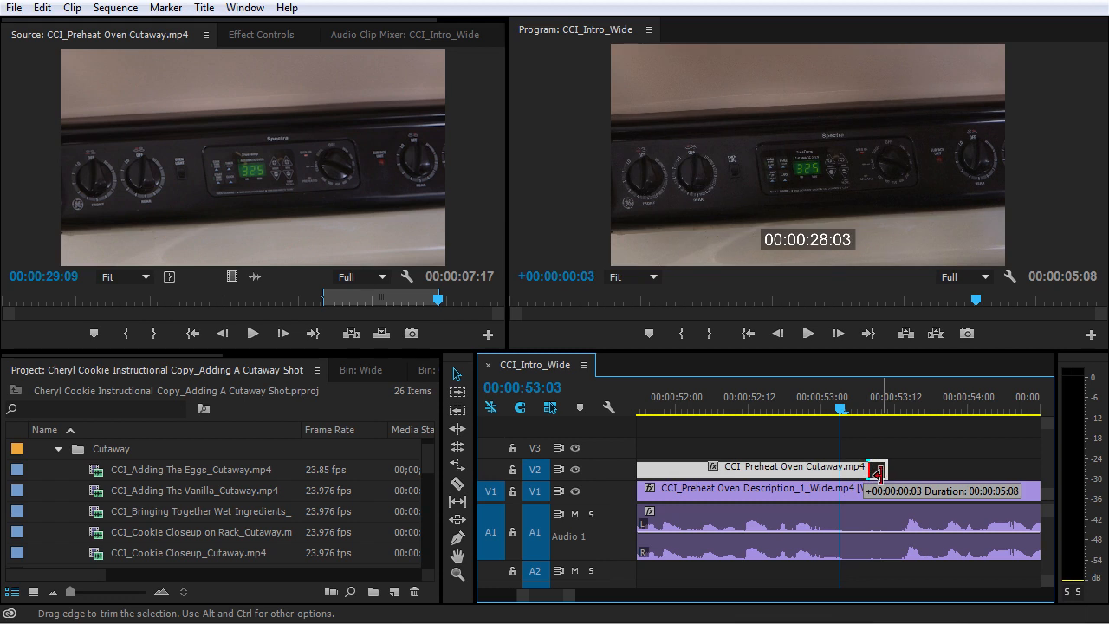
{"action": "left_click_drag", "start_coordinate": [878, 474], "coordinate": [880, 473]}
Step: Play the end of the oven cutaway and the cut between the two description clips, then check the shot list document
{"action": "left_click_drag", "start_coordinate": [841, 410], "coordinate": [539, 436]}
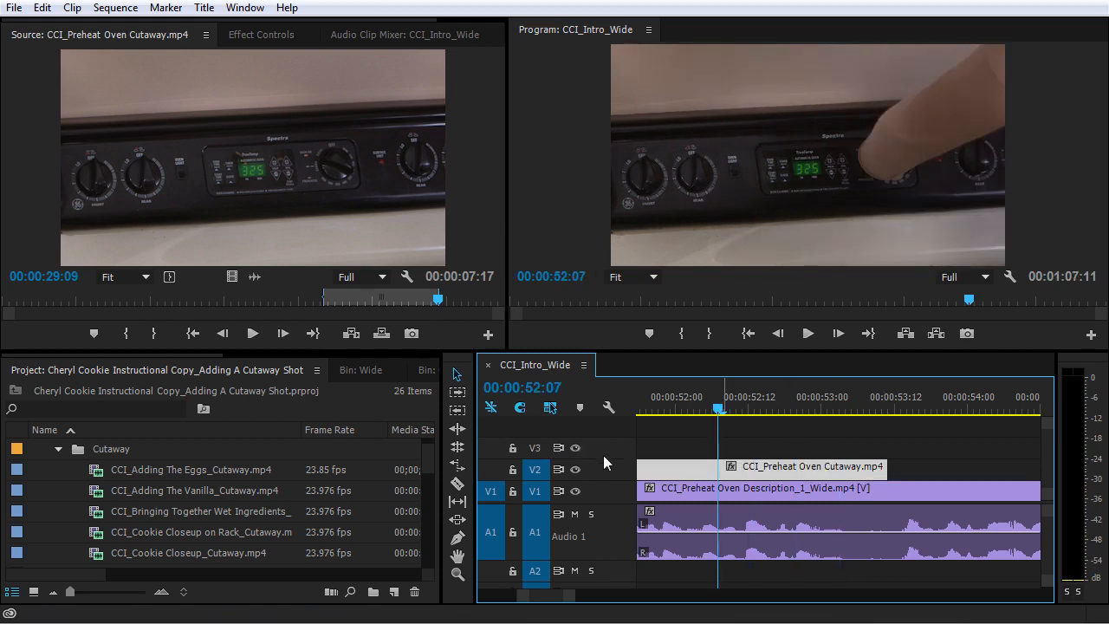
{"action": "key", "text": "space"}
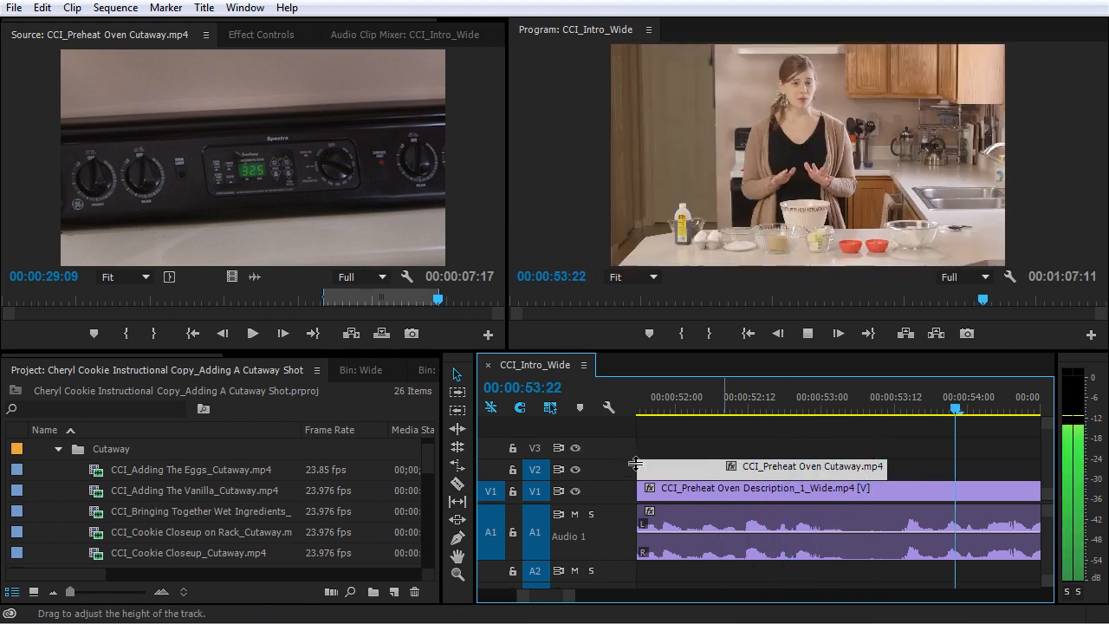
{"action": "key", "text": "space"}
{"action": "key", "text": "-"}
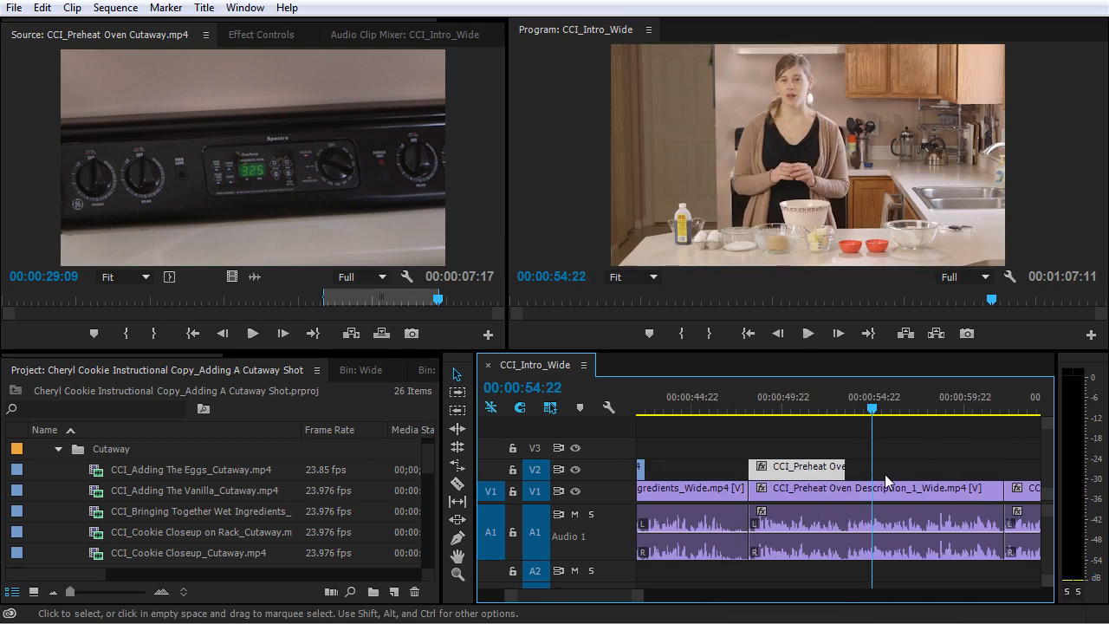
{"action": "left_click", "coordinate": [957, 409]}
{"action": "key", "text": "space"}
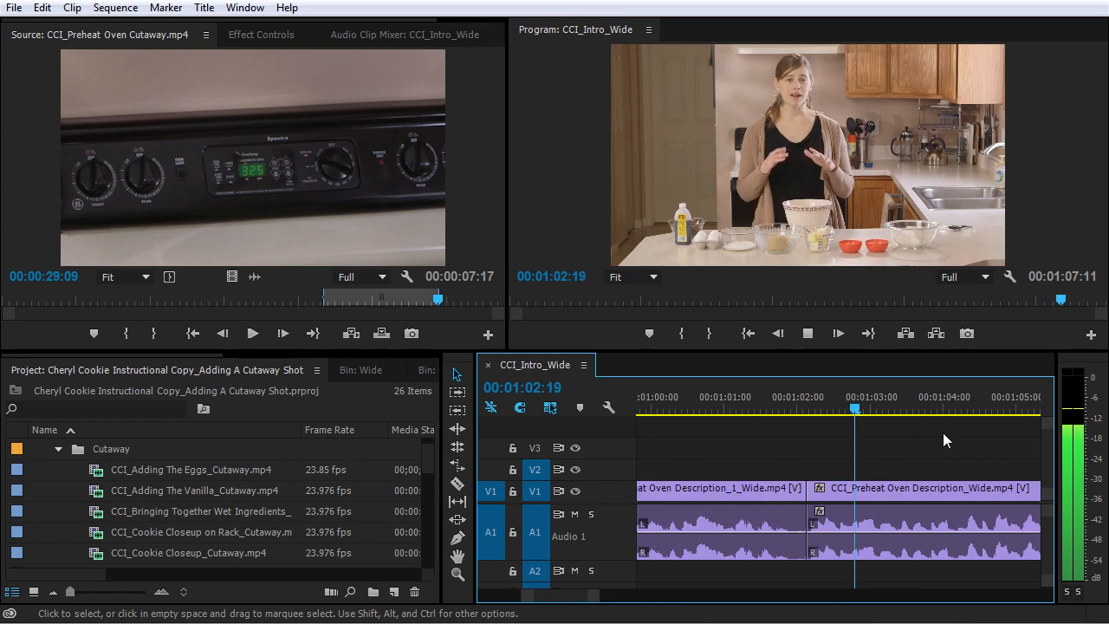
{"action": "key", "text": "-"}
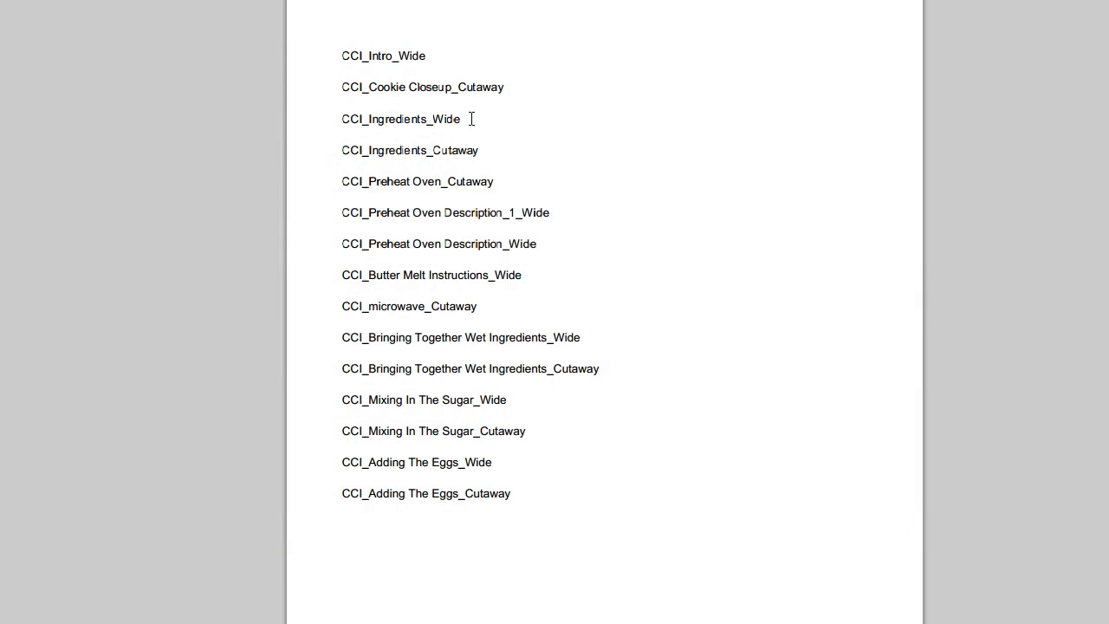
{"action": "left_click_drag", "start_coordinate": [492, 231], "coordinate": [562, 245]}
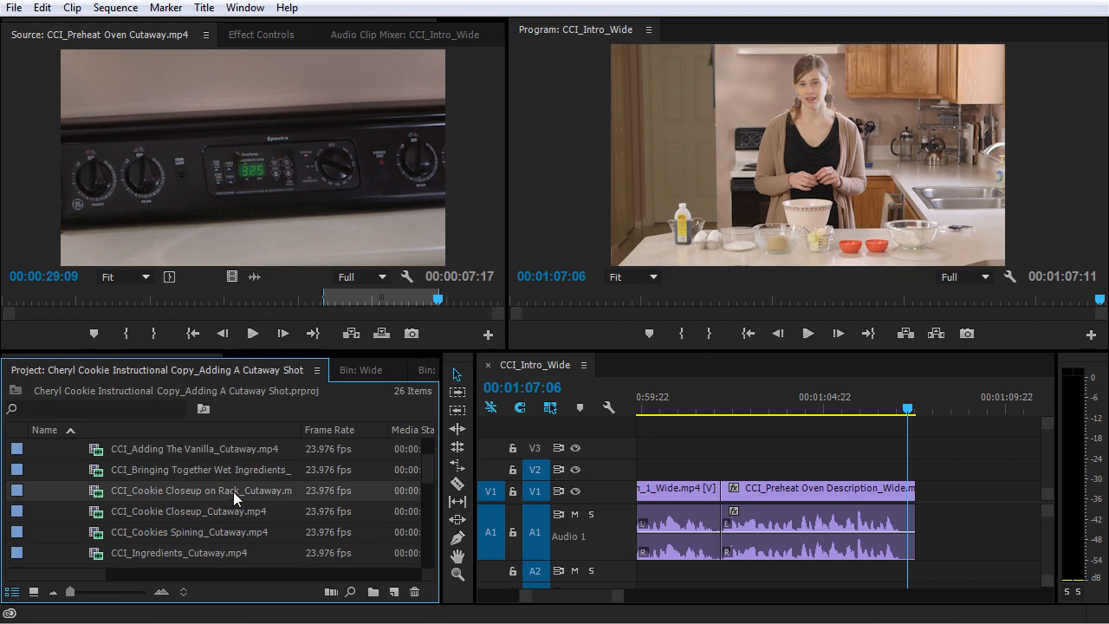
Step: Open CCI_Cookie Closeup on Rack_Cutaway.mp4 as the source clip and mark a 00:00:04:04 section with its Out point at 00:00:14:08
{"action": "double_click", "coordinate": [107, 489]}
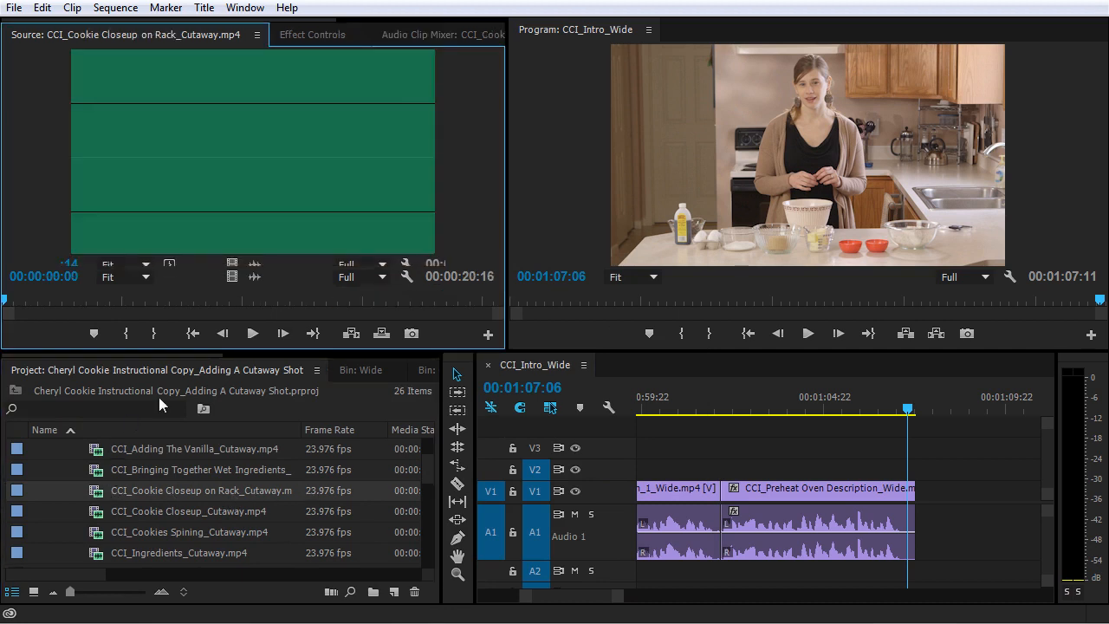
{"action": "left_click_drag", "start_coordinate": [160, 300], "coordinate": [347, 301]}
{"action": "left_click", "coordinate": [126, 333]}
{"action": "left_click", "coordinate": [153, 334]}
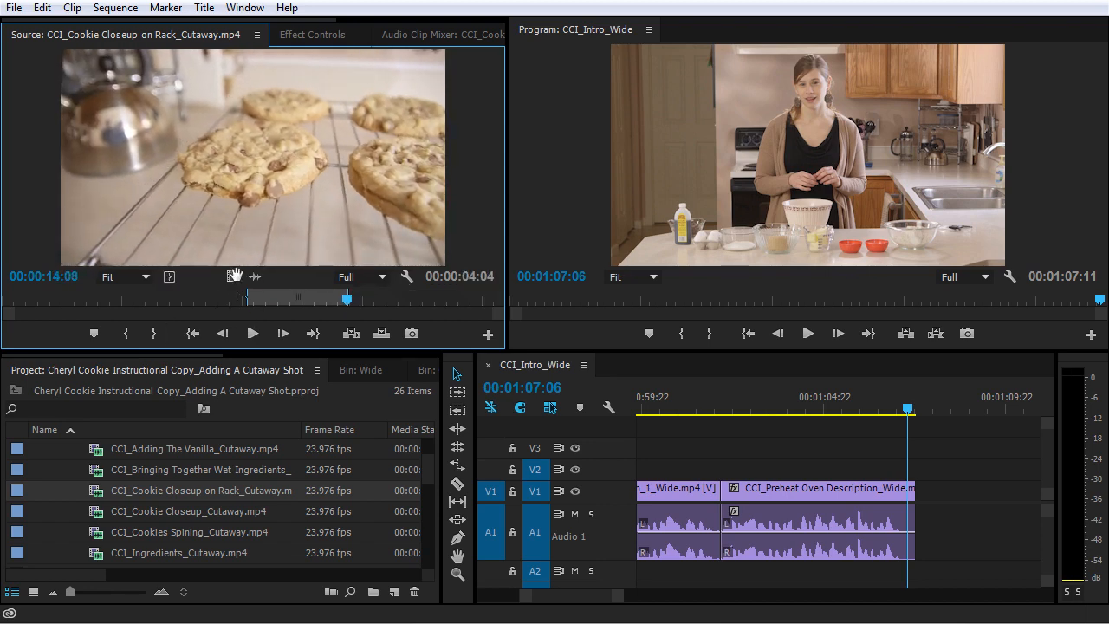
Step: Place only the cookie closeup's video on V2 at the start of CCI_Preheat Oven Description_Wide.mp4 and play the result
{"action": "left_click_drag", "start_coordinate": [698, 414], "coordinate": [728, 473]}
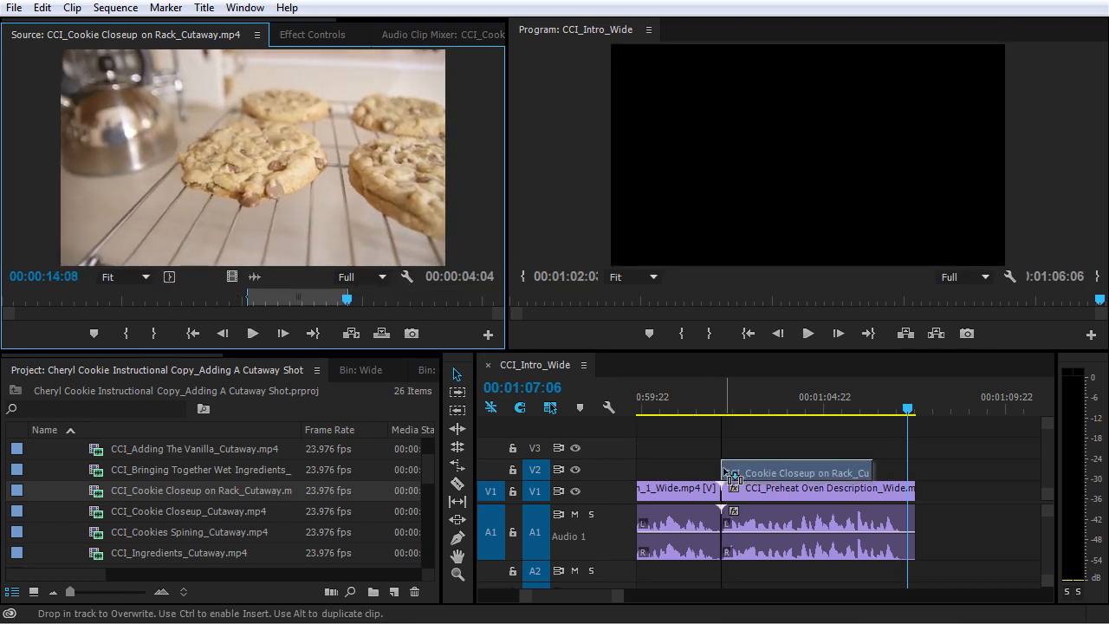
{"action": "left_click", "coordinate": [710, 408]}
{"action": "key", "text": "space"}
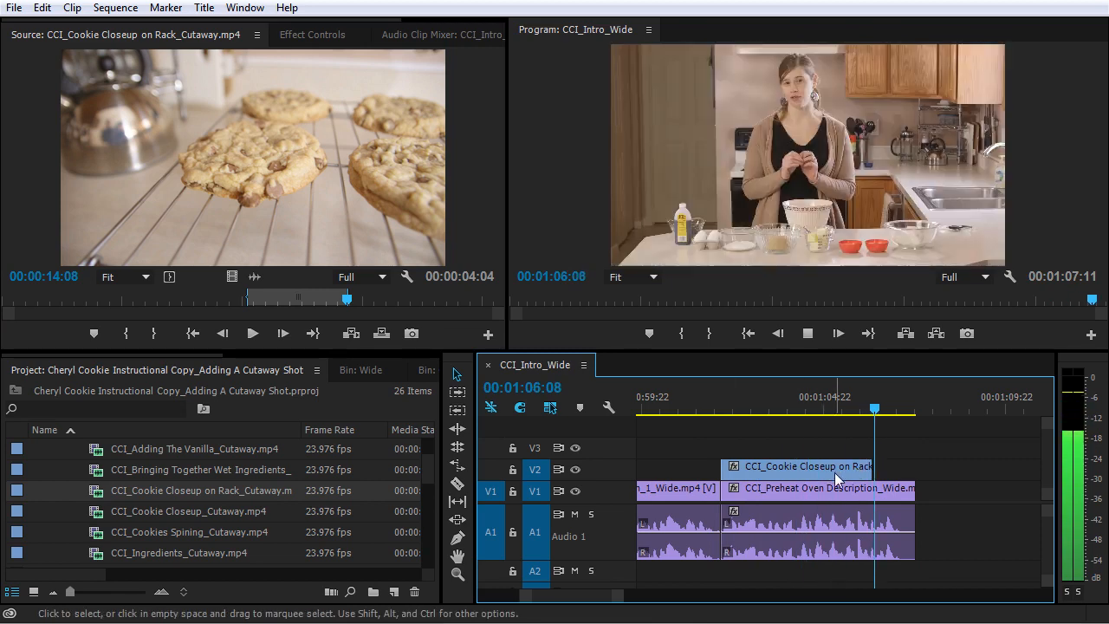
Step: Move the cookie closeup on V2 to end at about 00:01:07:02, extend its start back to the description clip's start, and play it
{"action": "key", "text": "space"}
{"action": "left_click_drag", "start_coordinate": [816, 467], "coordinate": [845, 467]}
{"action": "left_click_drag", "start_coordinate": [752, 469], "coordinate": [721, 469]}
{"action": "left_click", "coordinate": [707, 408]}
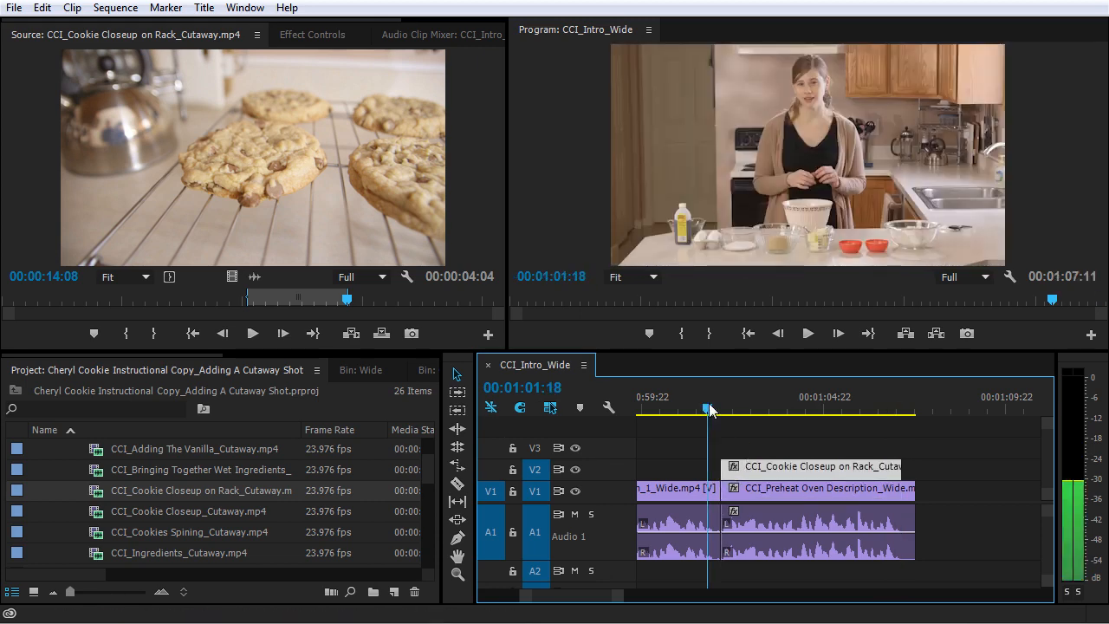
{"action": "key", "text": "space"}
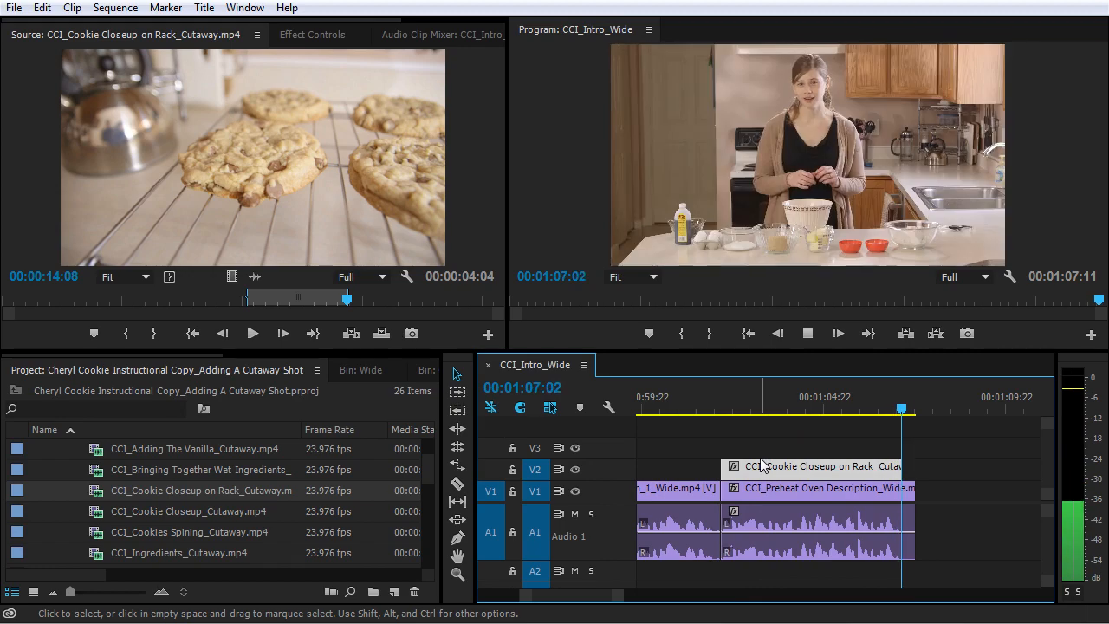
Step: Move the cookie closeup's end to 00:01:07:11, extend its start back to the start of CCI_Preheat Oven Description_Wide.mp4, and play it
{"action": "mouse_move", "coordinate": [895, 470]}
{"action": "left_mouse_down"}
{"action": "mouse_move", "coordinate": [910, 470]}
{"action": "mouse_move", "coordinate": [888, 475]}
{"action": "left_mouse_up"}
{"action": "left_click_drag", "start_coordinate": [745, 470], "coordinate": [728, 472]}
{"action": "left_click", "coordinate": [721, 406]}
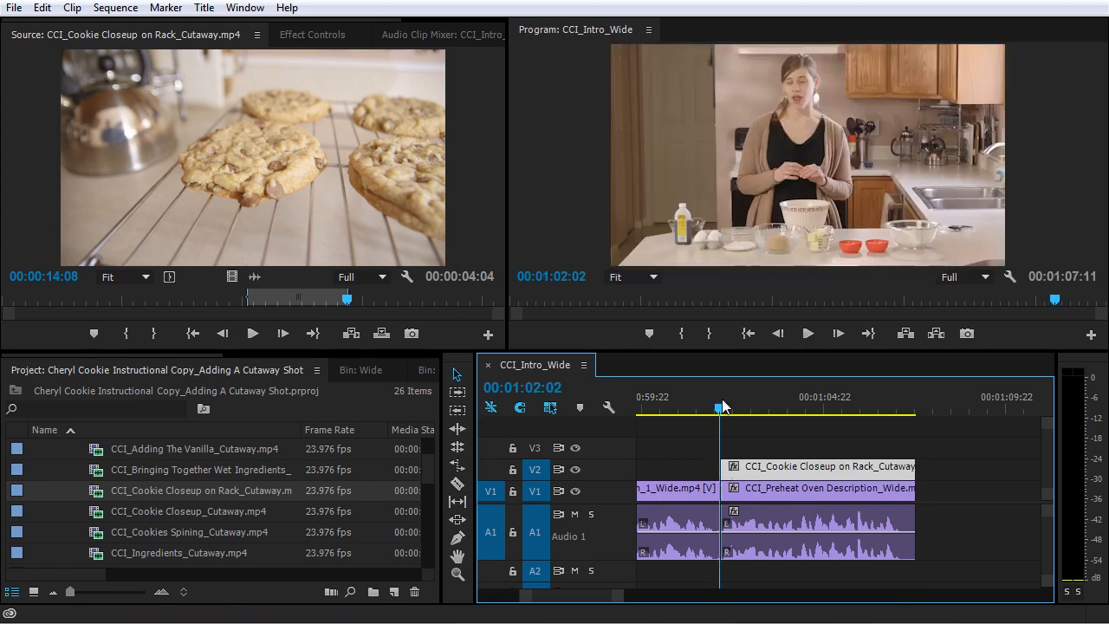
{"action": "key", "text": "space"}
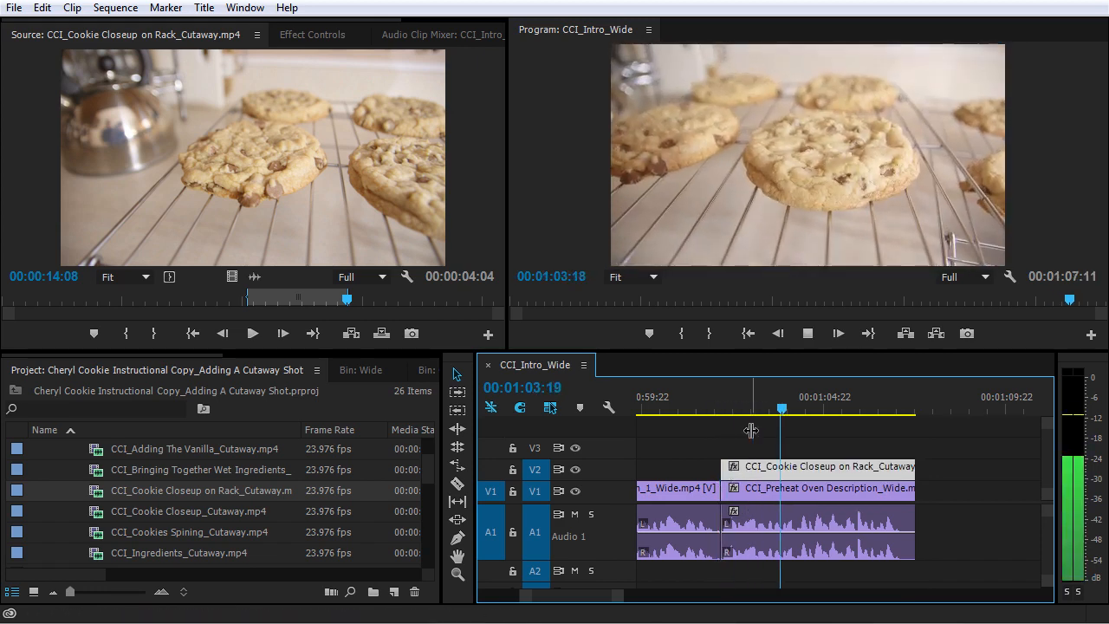
{"action": "key", "text": "space"}
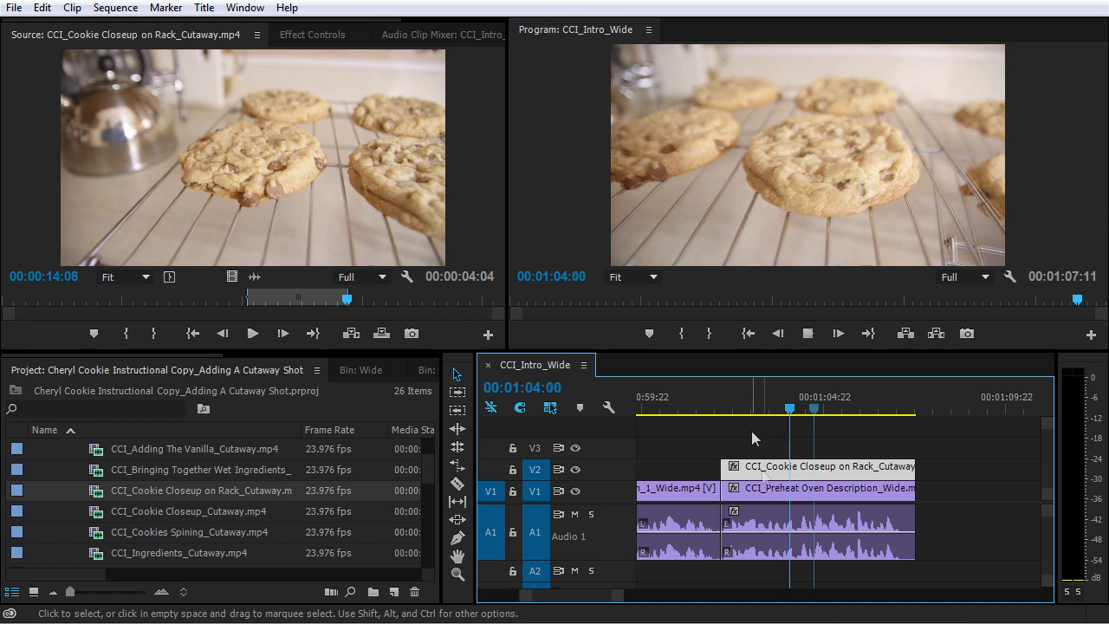
Step: Open the V2 cookie closeup as the source clip and slip its 00:00:05:08 section to start at 00:00:14:10
{"action": "double_click", "coordinate": [792, 469]}
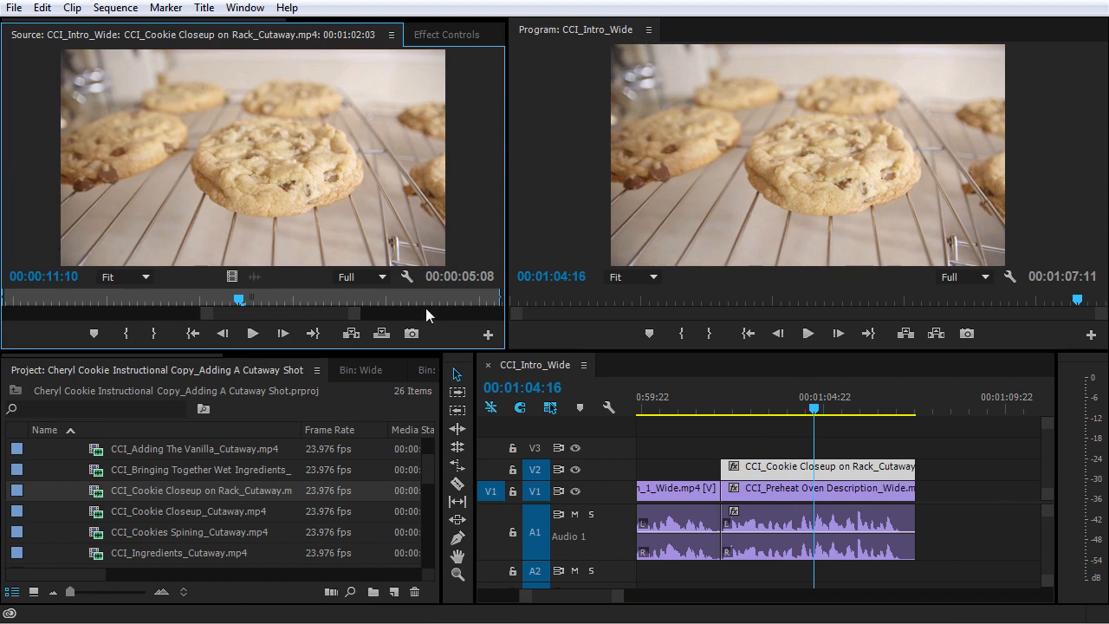
{"action": "left_click_drag", "start_coordinate": [352, 320], "coordinate": [555, 320]}
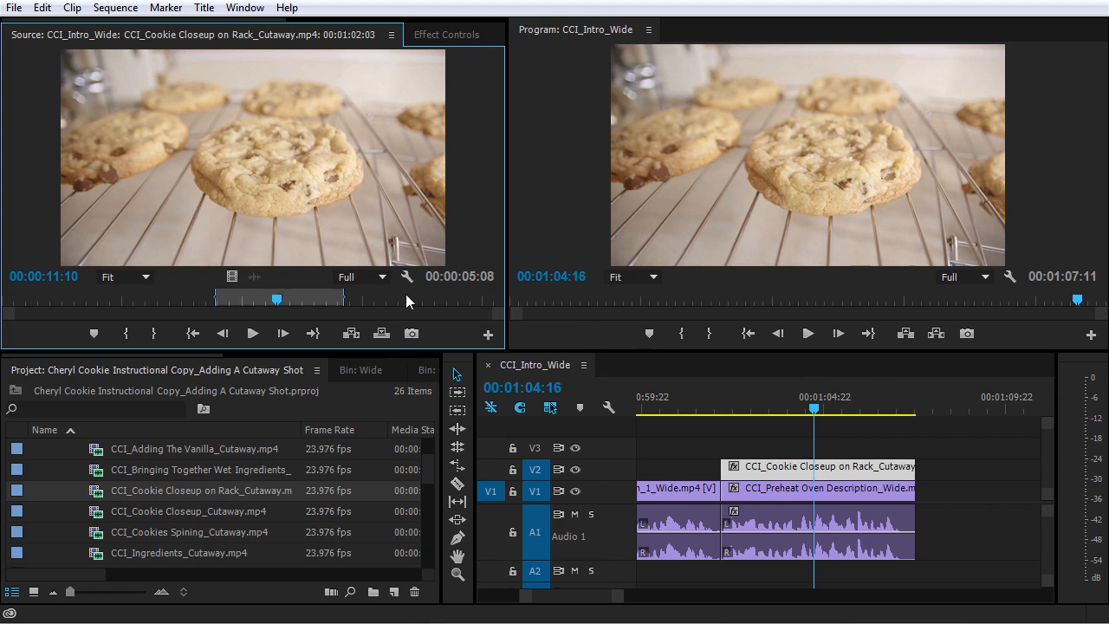
{"action": "mouse_move", "coordinate": [362, 294]}
{"action": "left_mouse_down"}
{"action": "mouse_move", "coordinate": [470, 314]}
{"action": "mouse_move", "coordinate": [315, 314]}
{"action": "mouse_move", "coordinate": [316, 301]}
{"action": "mouse_move", "coordinate": [351, 299]}
{"action": "left_mouse_up"}
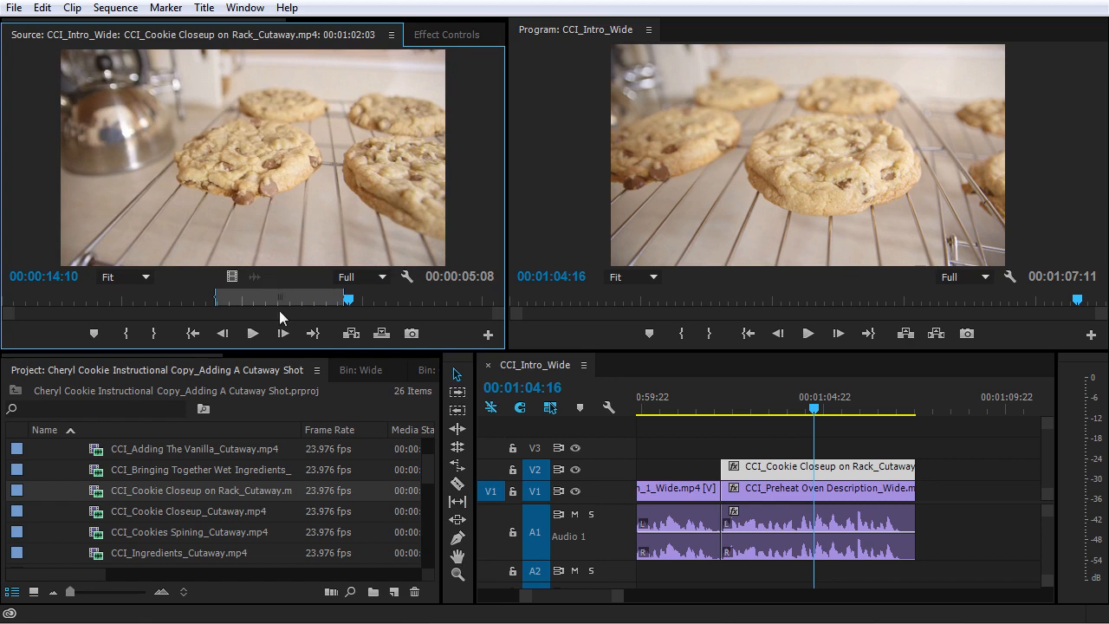
{"action": "left_click_drag", "start_coordinate": [278, 299], "coordinate": [406, 308]}
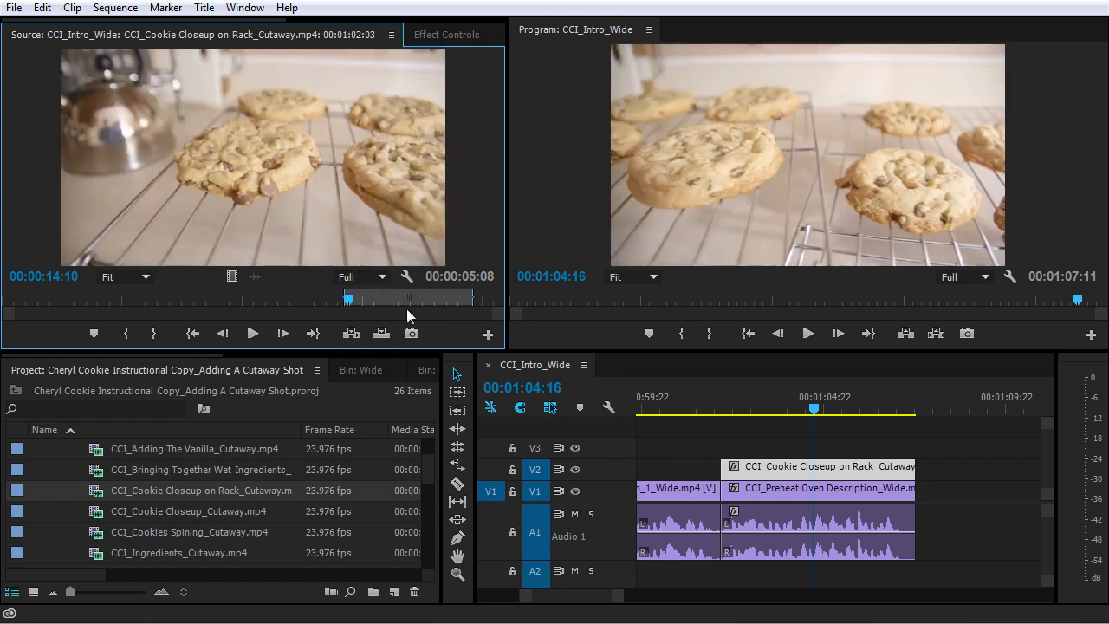
Step: Play the slipped cookie closeup from just before the cut and check how it covers the last description clip
{"action": "left_click", "coordinate": [715, 399]}
{"action": "key", "text": "space"}
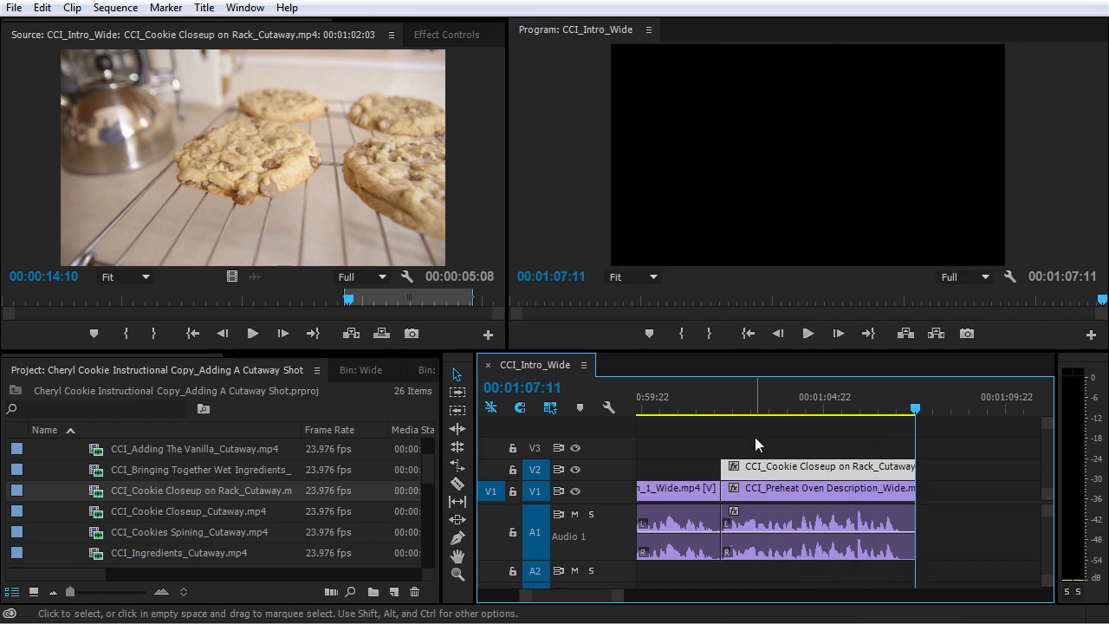
{"action": "left_click", "coordinate": [718, 408]}
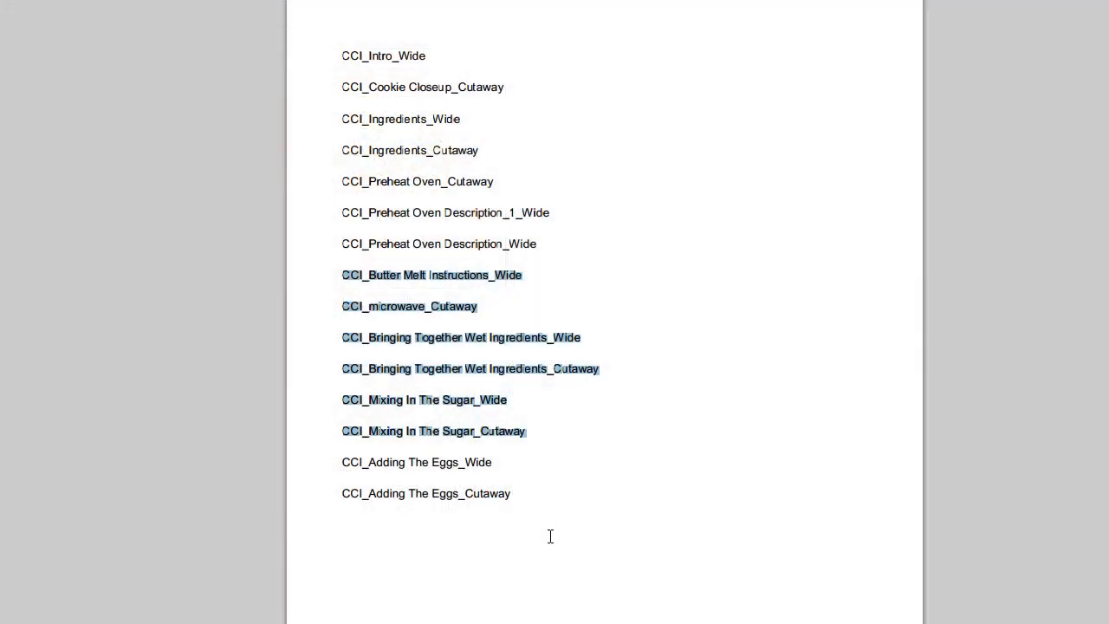
{"action": "left_click", "coordinate": [519, 502], "text": "shift"}
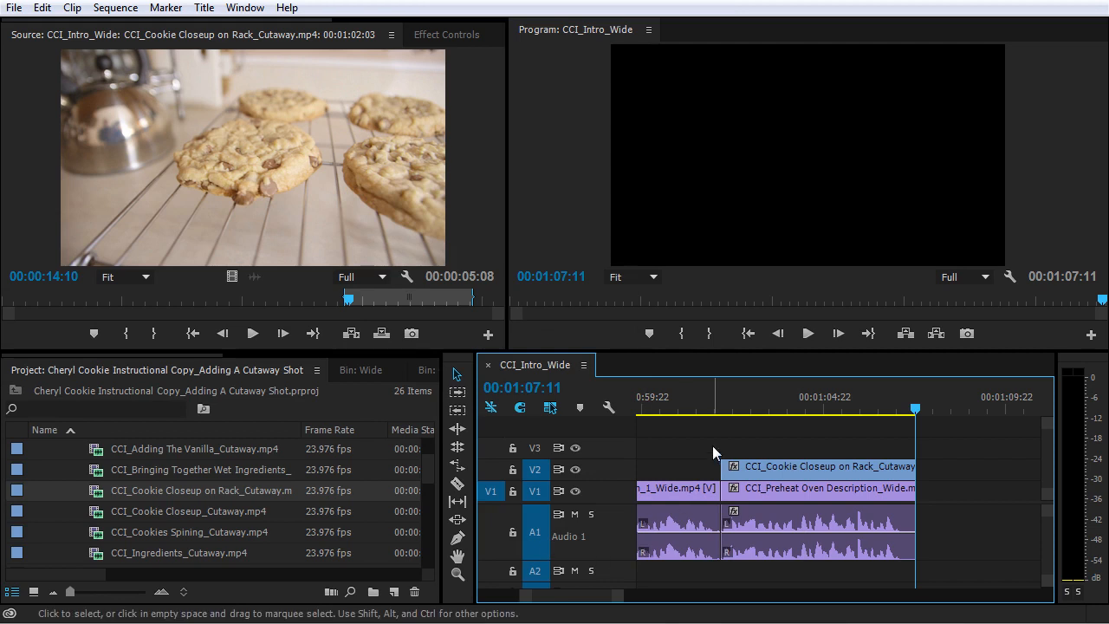
Step: Fit the whole sequence in the timeline and play it from 00:00:00:00
{"action": "key", "text": "Home"}
{"action": "key", "text": "backslash"}
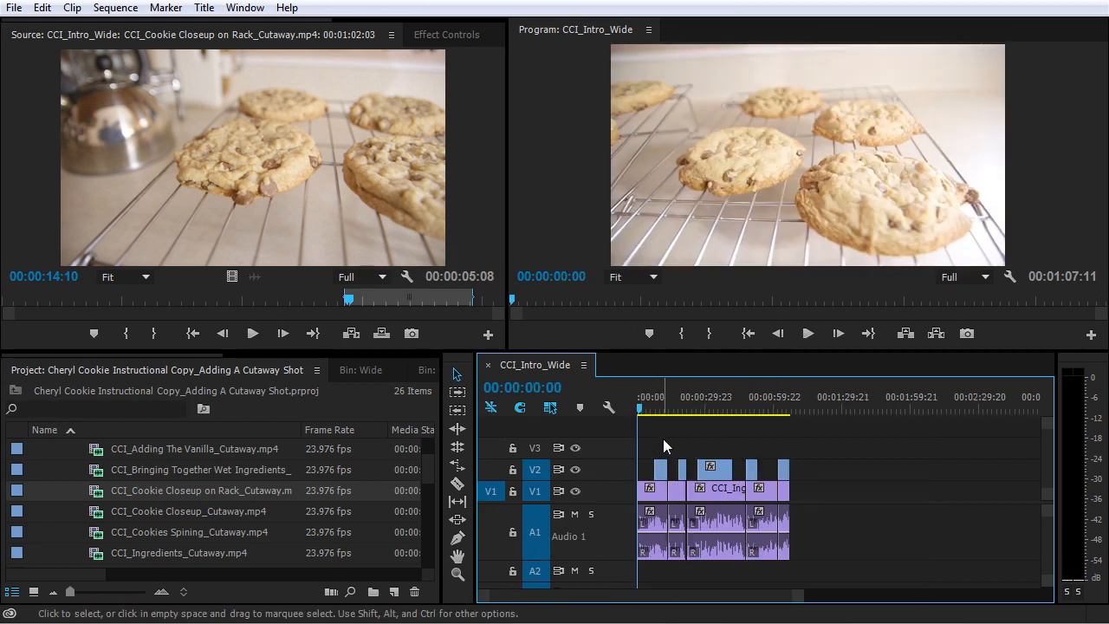
{"action": "key", "text": "space"}
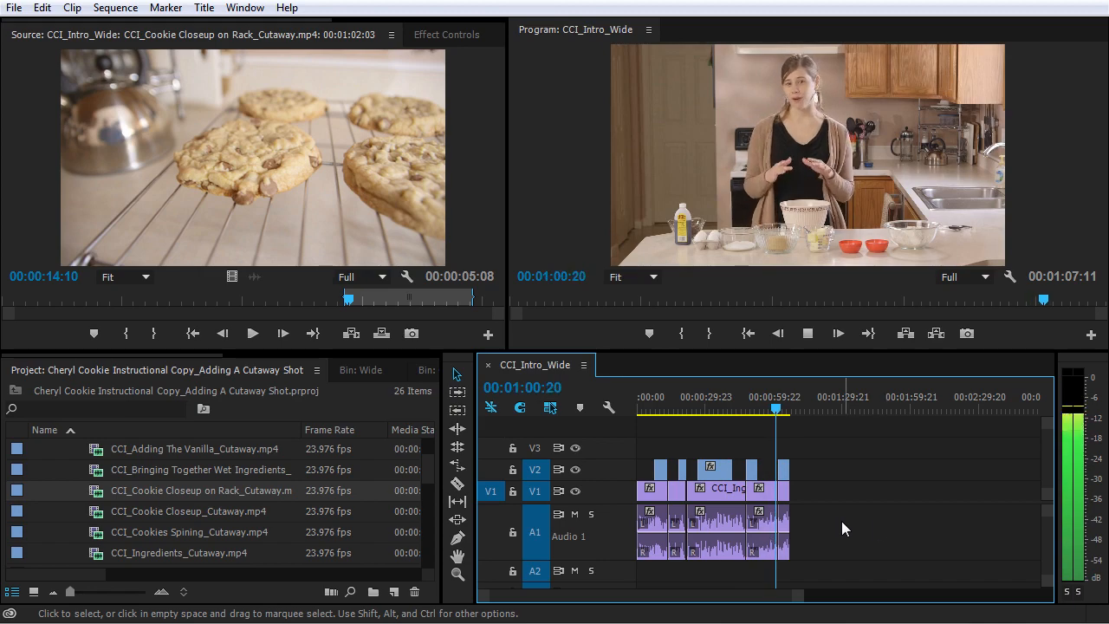
Step: Examine the cut between the two Preheat Oven Description clips closely and play across it
{"action": "scroll", "coordinate": [757, 467], "scroll_direction": "up", "scroll_amount": 2}
{"action": "scroll", "coordinate": [758, 465], "scroll_direction": "up", "scroll_amount": 4}
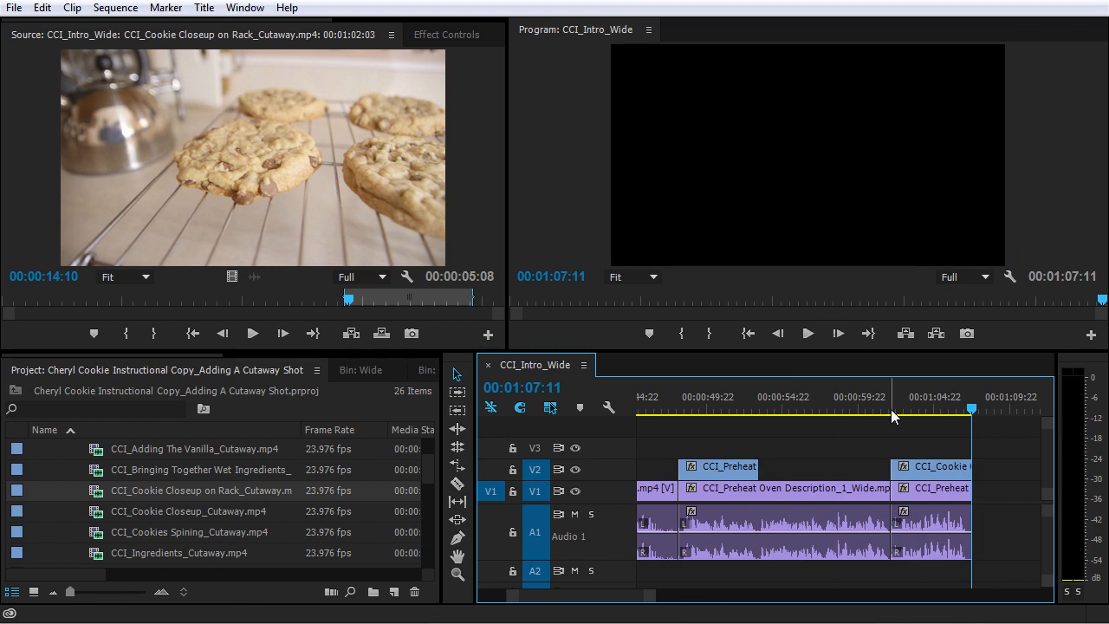
{"action": "key", "text": "minus"}
{"action": "key", "text": "minus"}
{"action": "key", "text": "minus"}
{"action": "key", "text": "equal"}
{"action": "key", "text": "equal"}
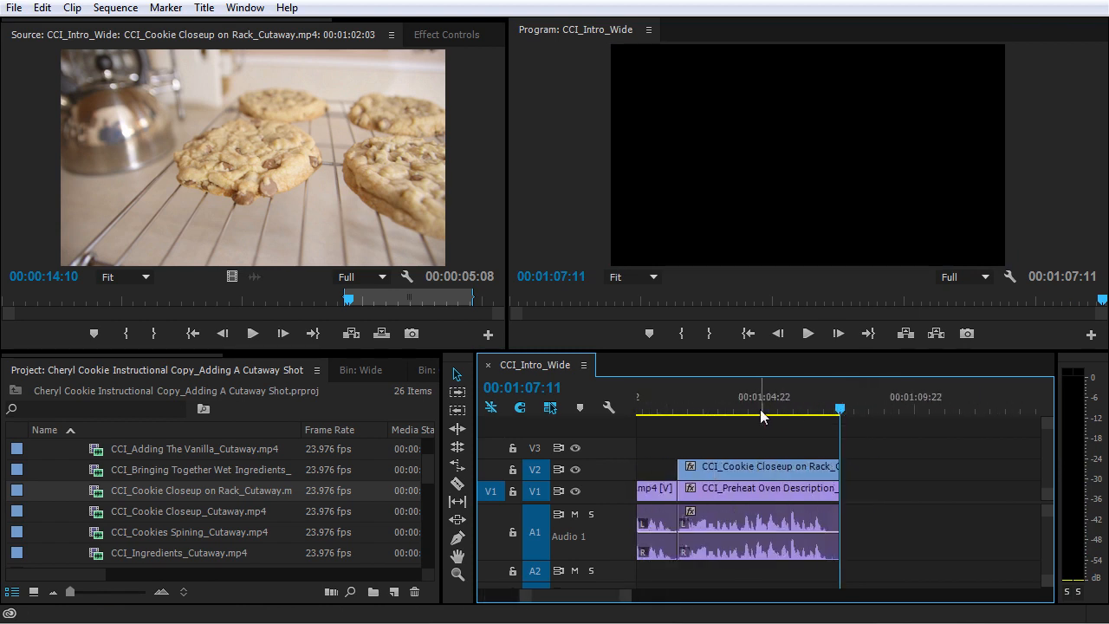
{"action": "key", "text": "minus"}
{"action": "left_click", "coordinate": [748, 404]}
{"action": "key", "text": "equal"}
{"action": "key", "text": "equal"}
{"action": "key", "text": "equal"}
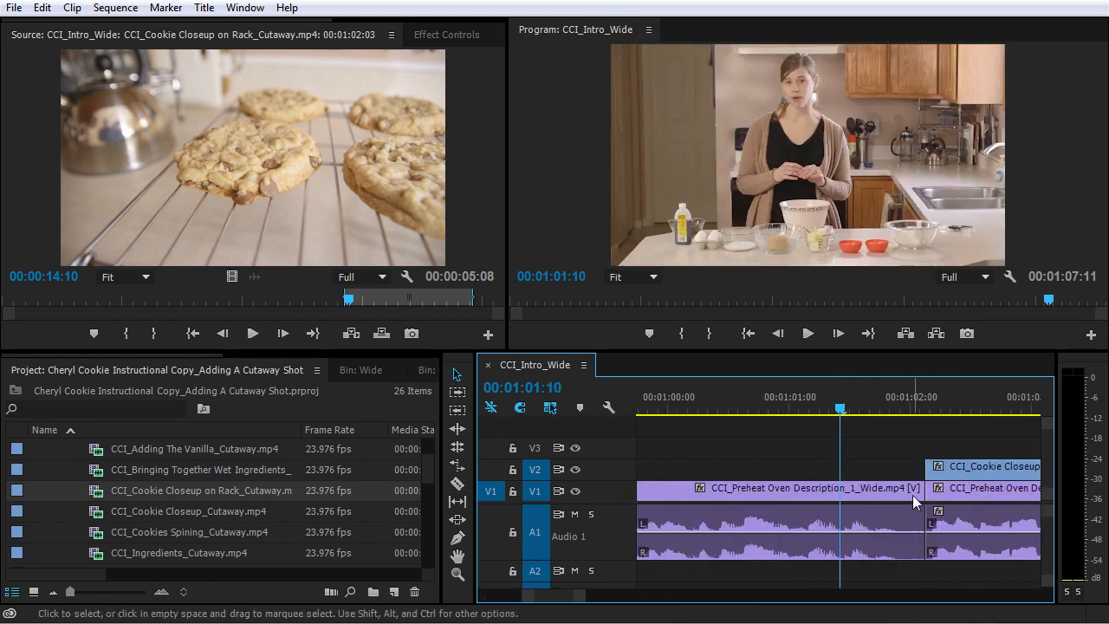
{"action": "left_click", "coordinate": [901, 492]}
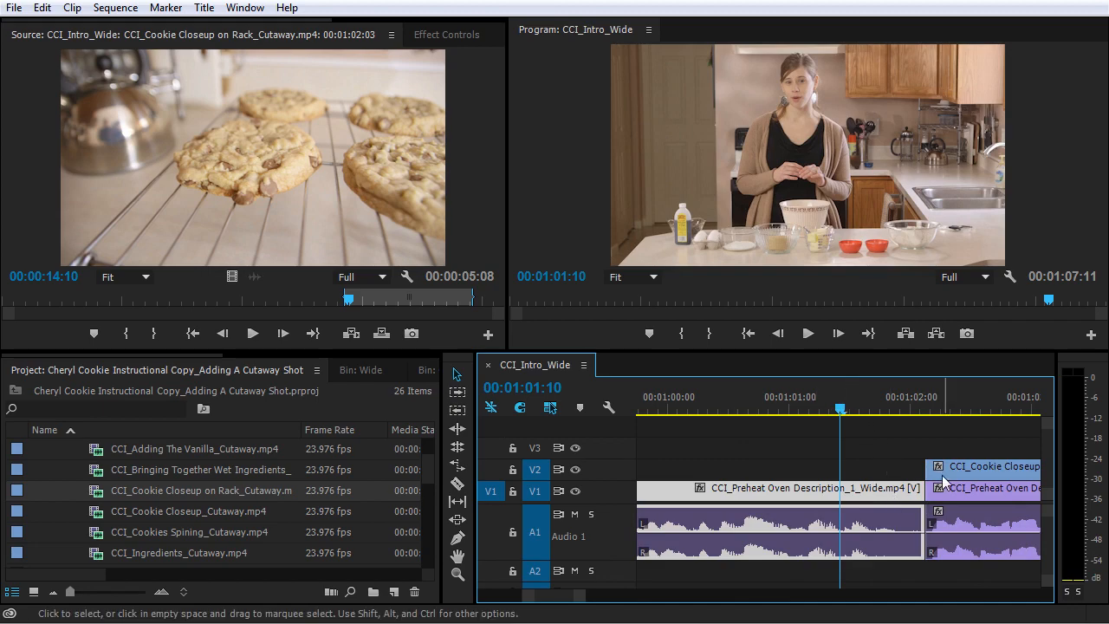
{"action": "left_click_drag", "start_coordinate": [862, 414], "coordinate": [723, 437]}
{"action": "key", "text": "space"}
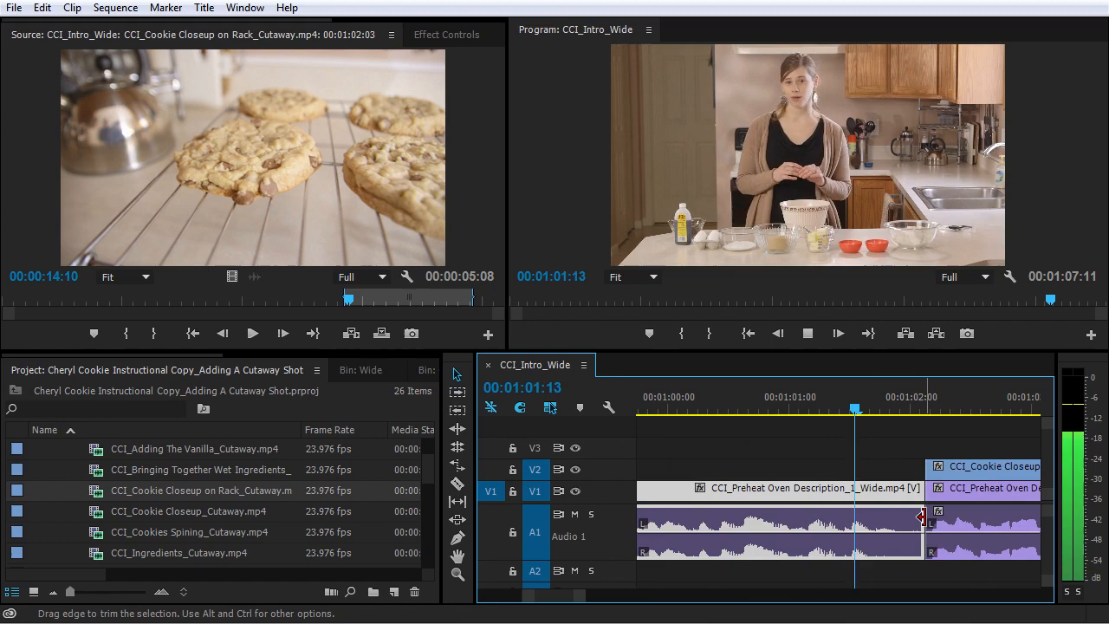
{"action": "key", "text": "space"}
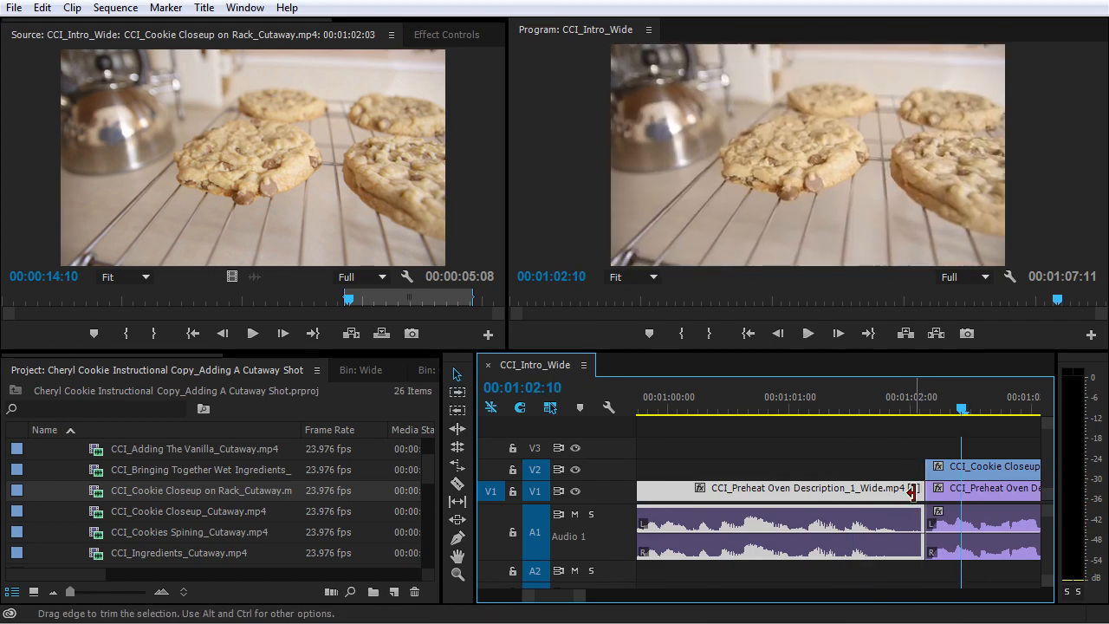
Step: Ripple-extend the end of CCI_Preheat Oven Description_1_Wide.mp4 by 7 frames to 00:01:02:10 and play the cut
{"action": "left_click", "coordinate": [911, 491]}
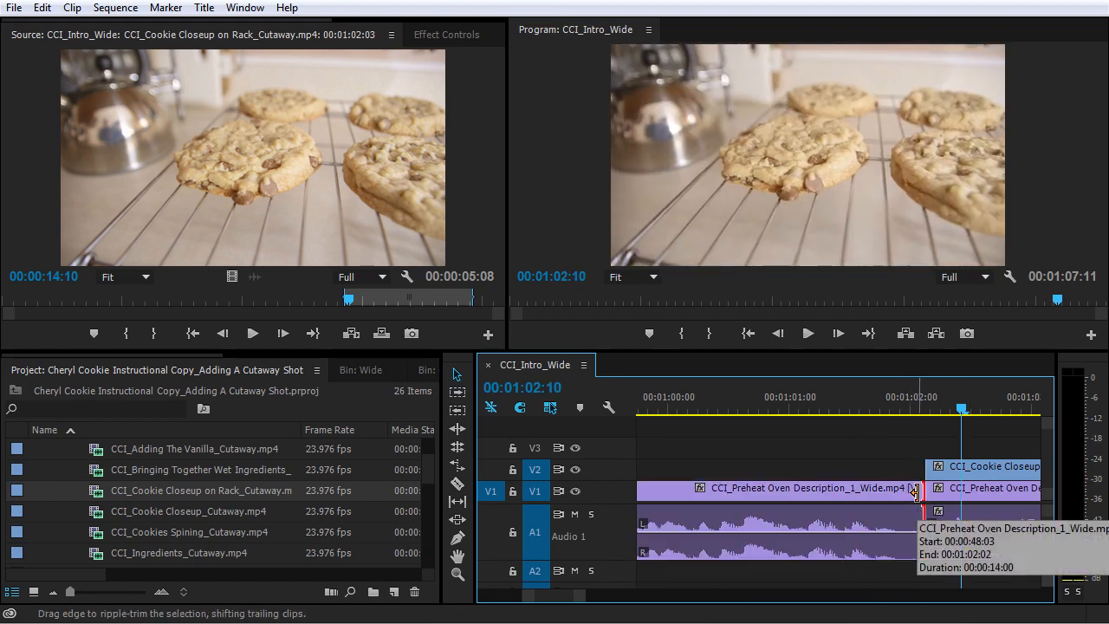
{"action": "left_click_drag", "start_coordinate": [914, 492], "coordinate": [960, 493]}
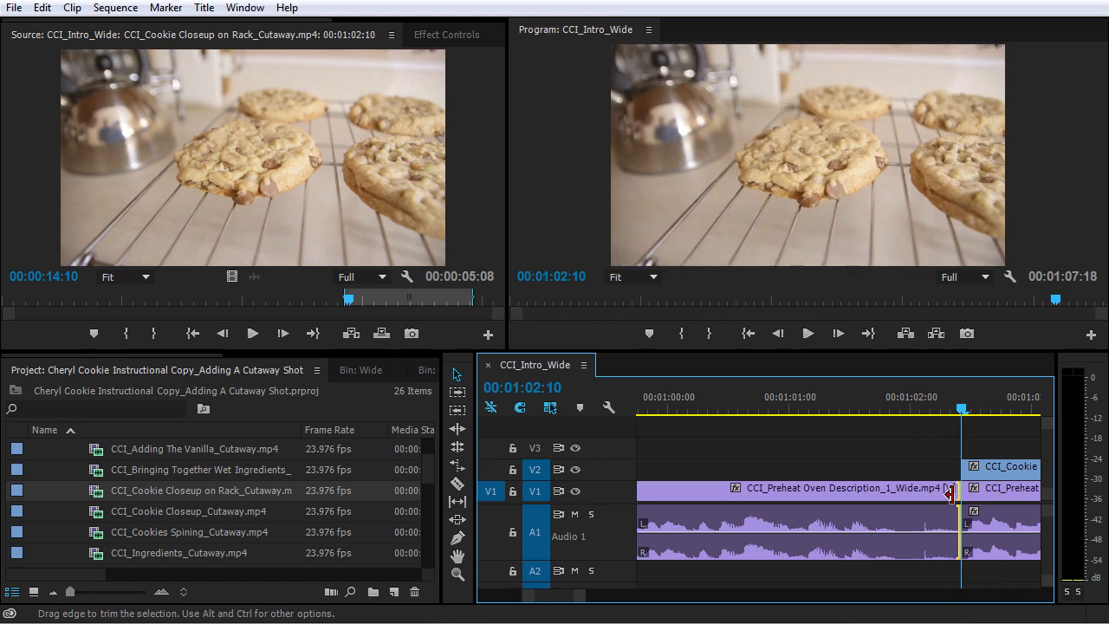
{"action": "left_click", "coordinate": [850, 407]}
{"action": "key", "text": "space"}
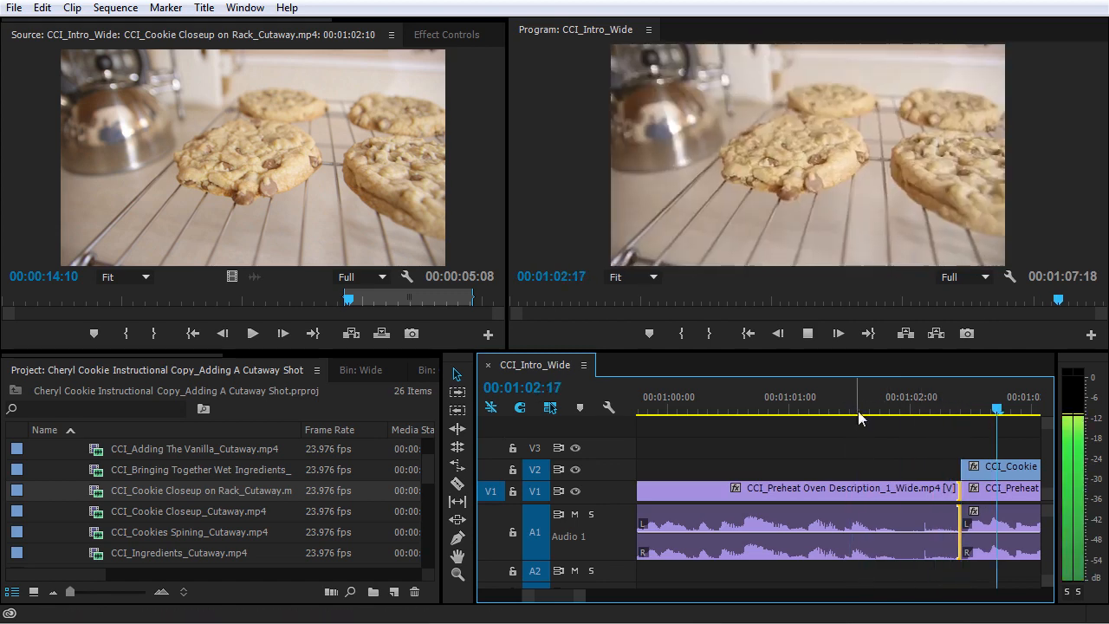
Step: Replay the extended cut into the cookie closeup and view the wider sequence in the timeline
{"action": "key", "text": "minus"}
{"action": "mouse_move", "coordinate": [676, 398]}
{"action": "left_mouse_down"}
{"action": "mouse_move", "coordinate": [719, 415]}
{"action": "mouse_move", "coordinate": [674, 415]}
{"action": "left_mouse_up"}
{"action": "key", "text": "space"}
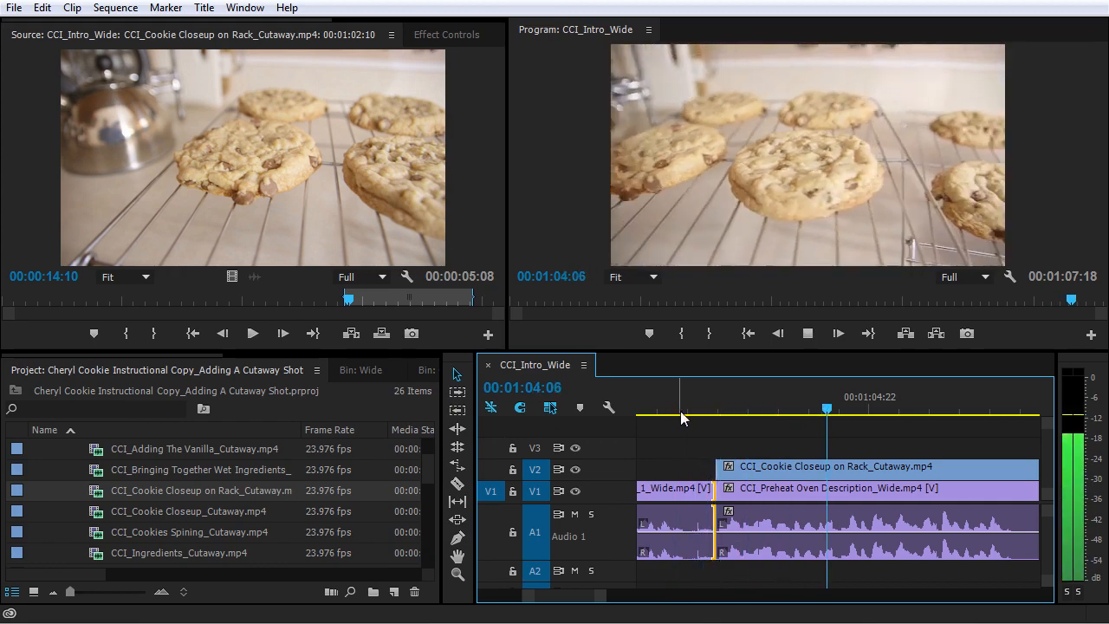
{"action": "key", "text": "minus"}
{"action": "key", "text": "minus"}
{"action": "key", "text": "minus"}
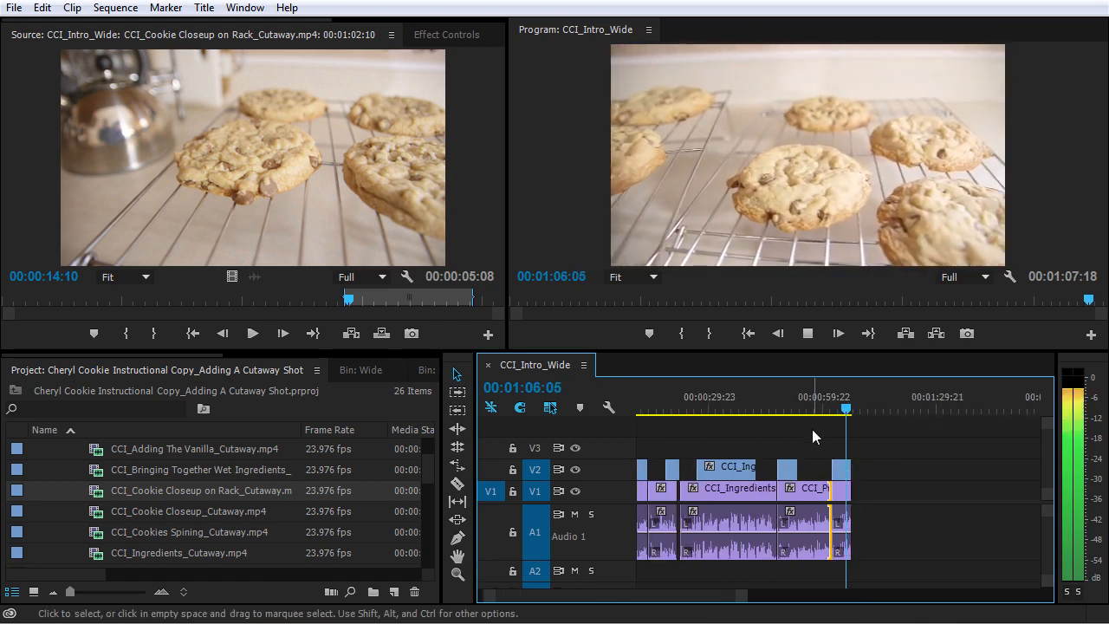